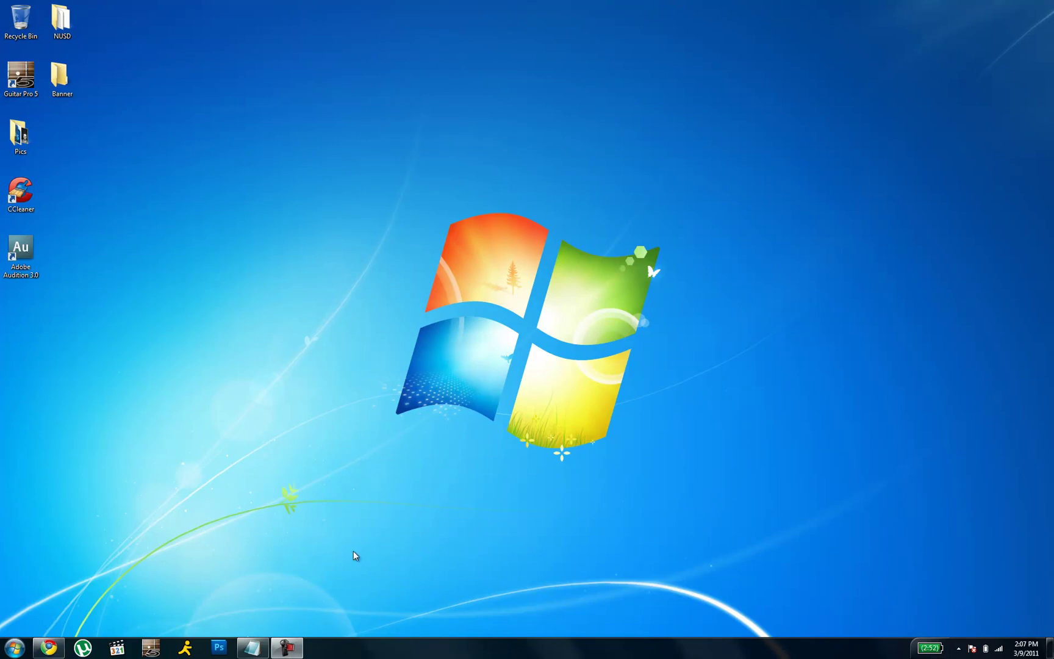
- Launch Adobe Photoshop CS5 from the Windows 7 taskbar
{"action": "left_click", "coordinate": [218, 645]}
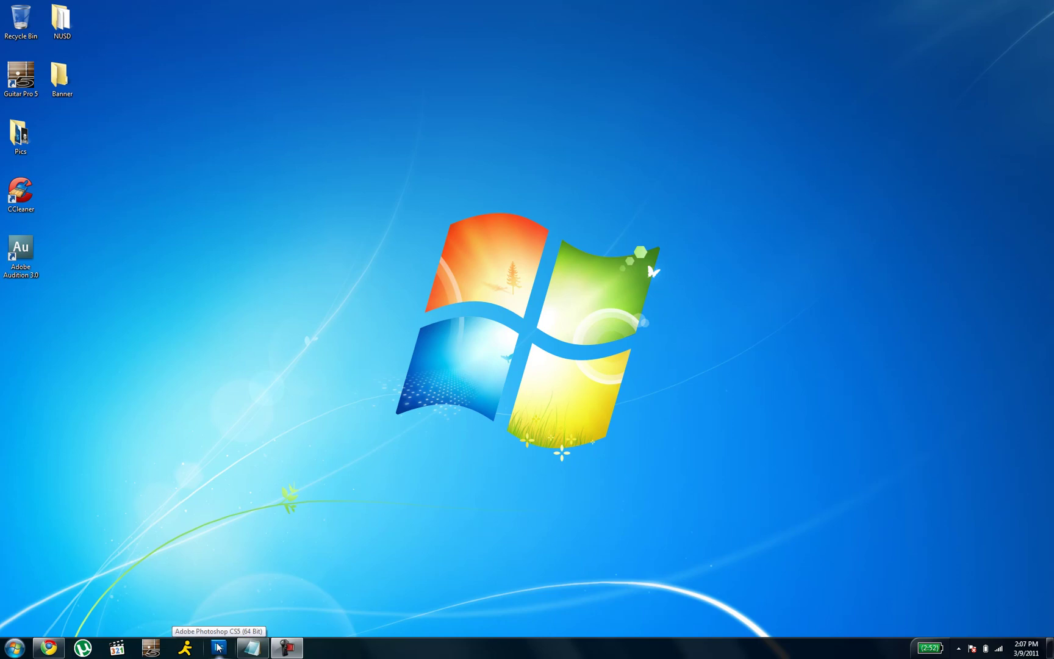
{"action": "left_click", "coordinate": [219, 647]}
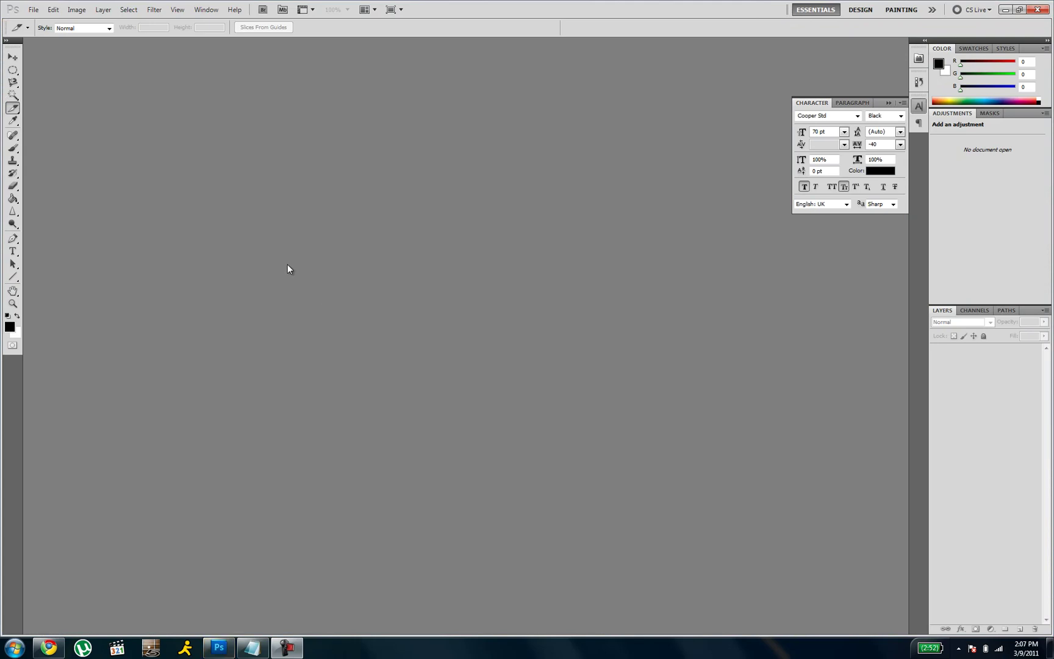
- Create a new white 485 × 68 pixel document at 72 pixels/inch
{"action": "left_click", "coordinate": [34, 10]}
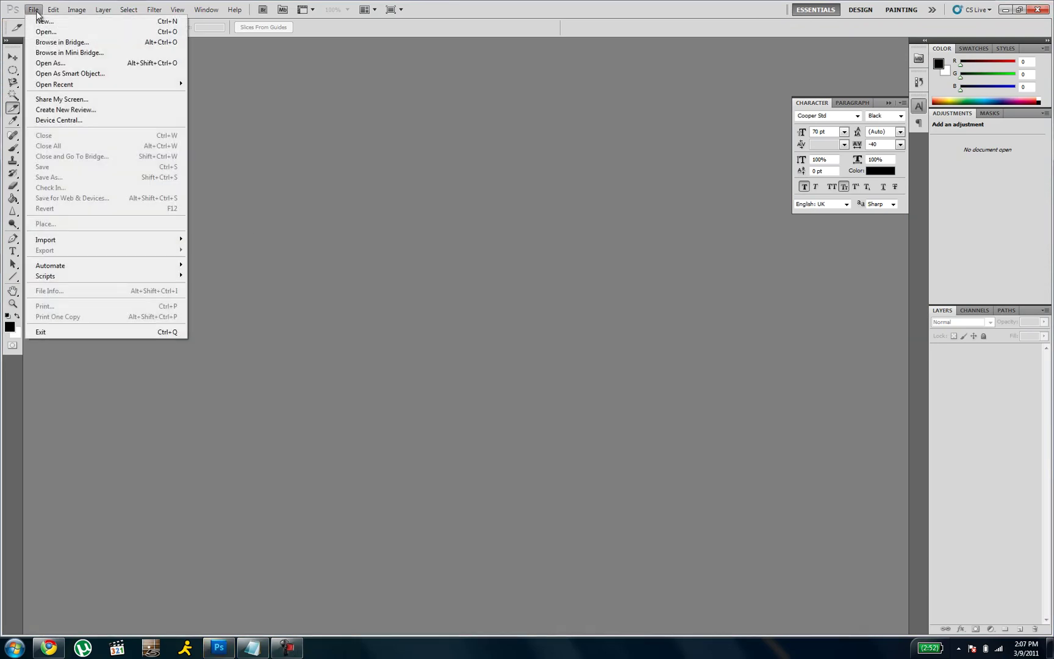
{"action": "left_click", "coordinate": [39, 23]}
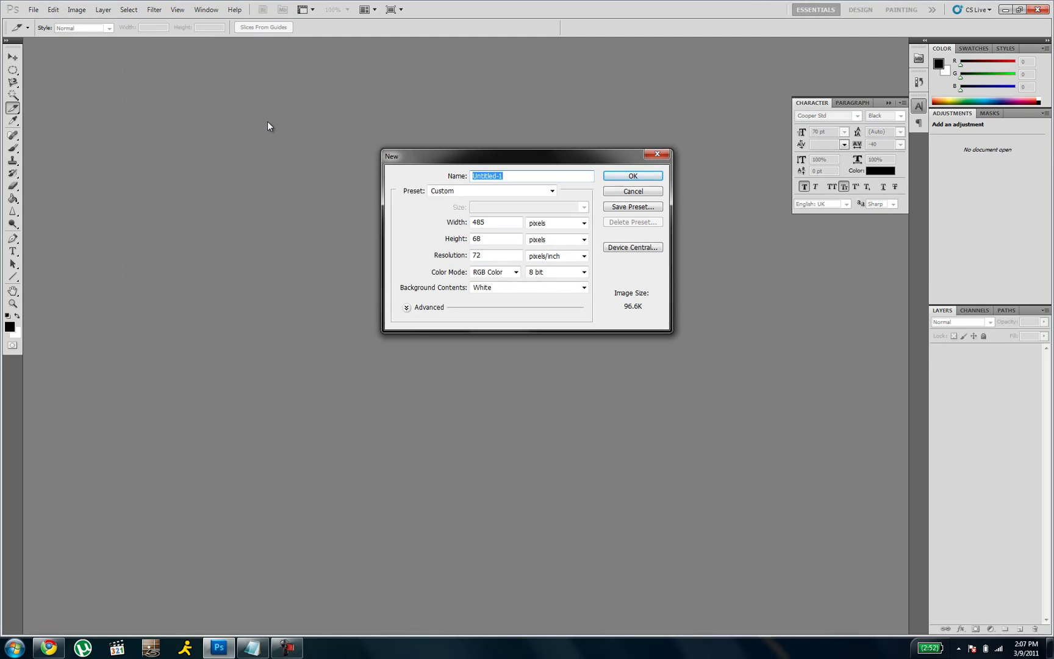
{"action": "left_click", "coordinate": [609, 177]}
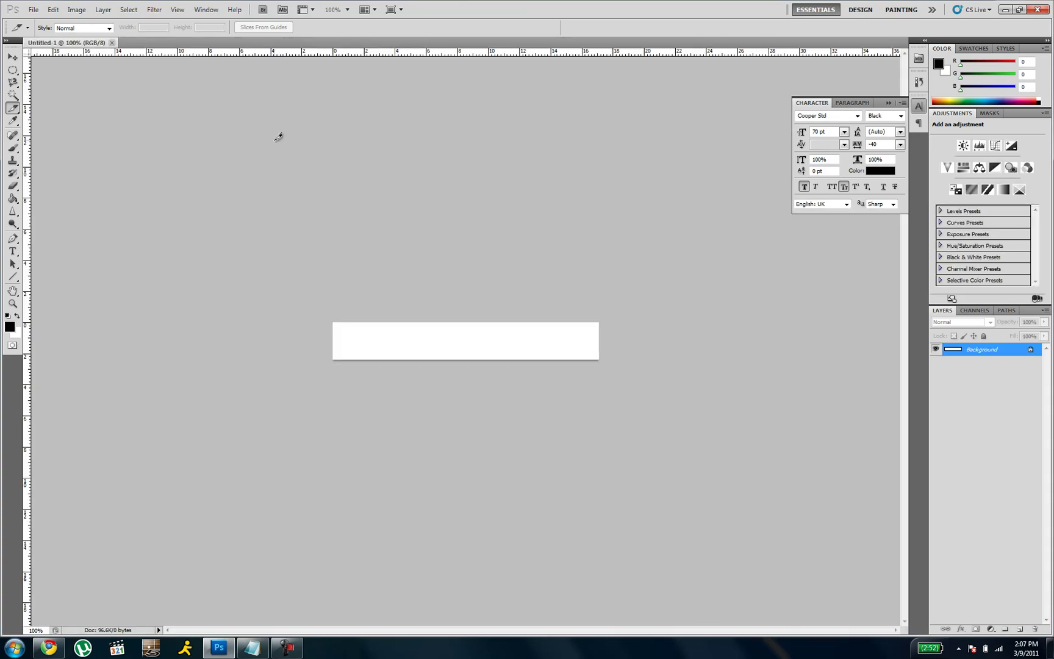
- Type NORML.ORG on the banner with the Horizontal Type tool
{"action": "left_click", "coordinate": [12, 251]}
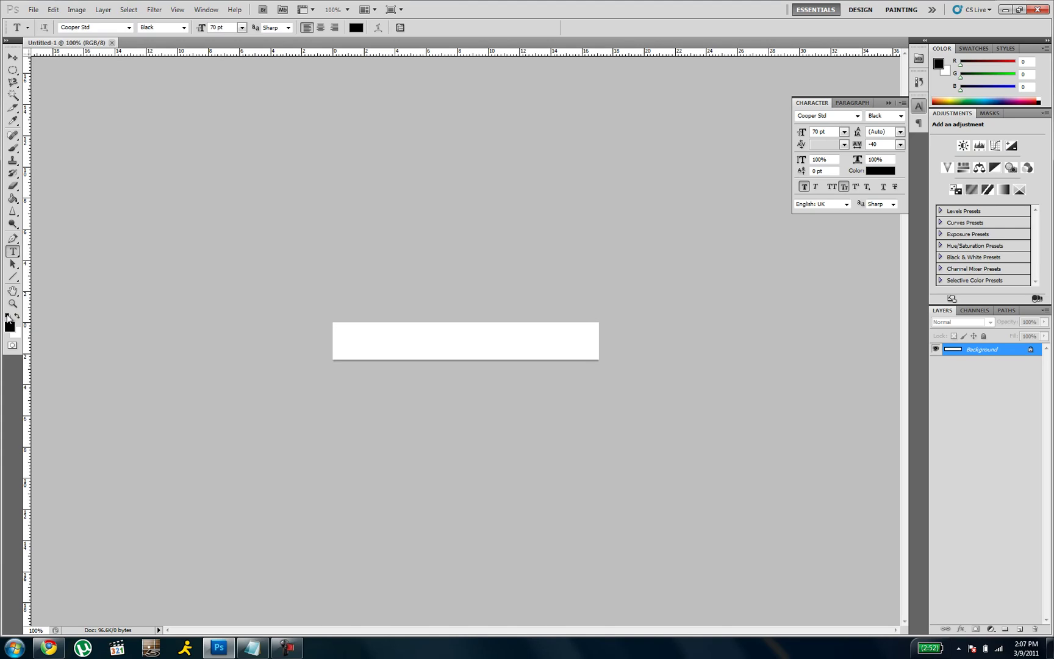
{"action": "left_click", "coordinate": [338, 342]}
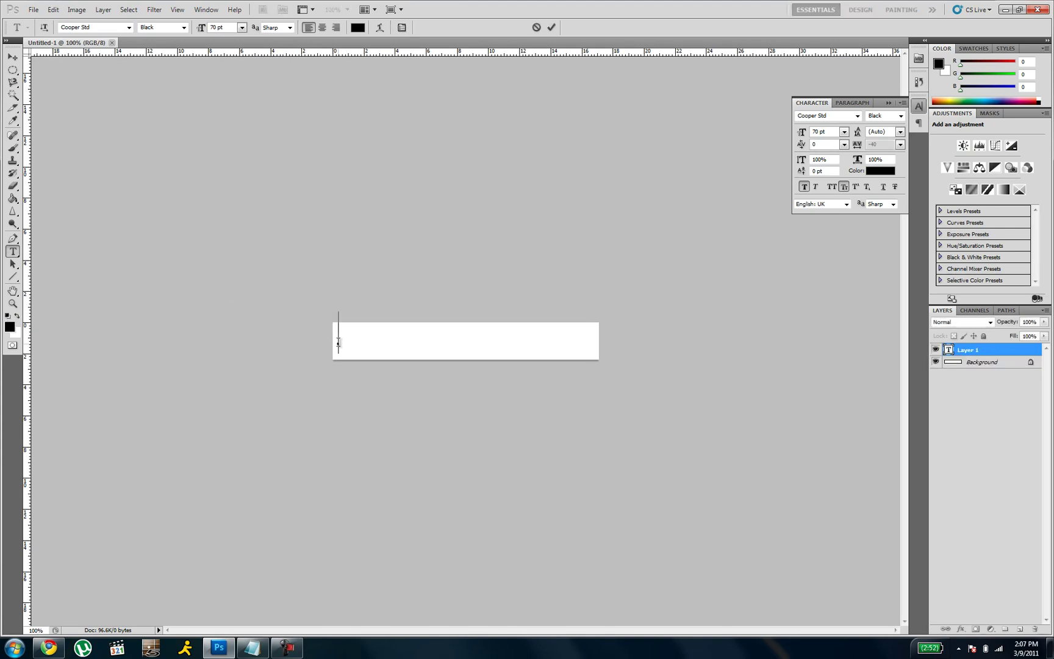
{"action": "type", "text": "NORML"}
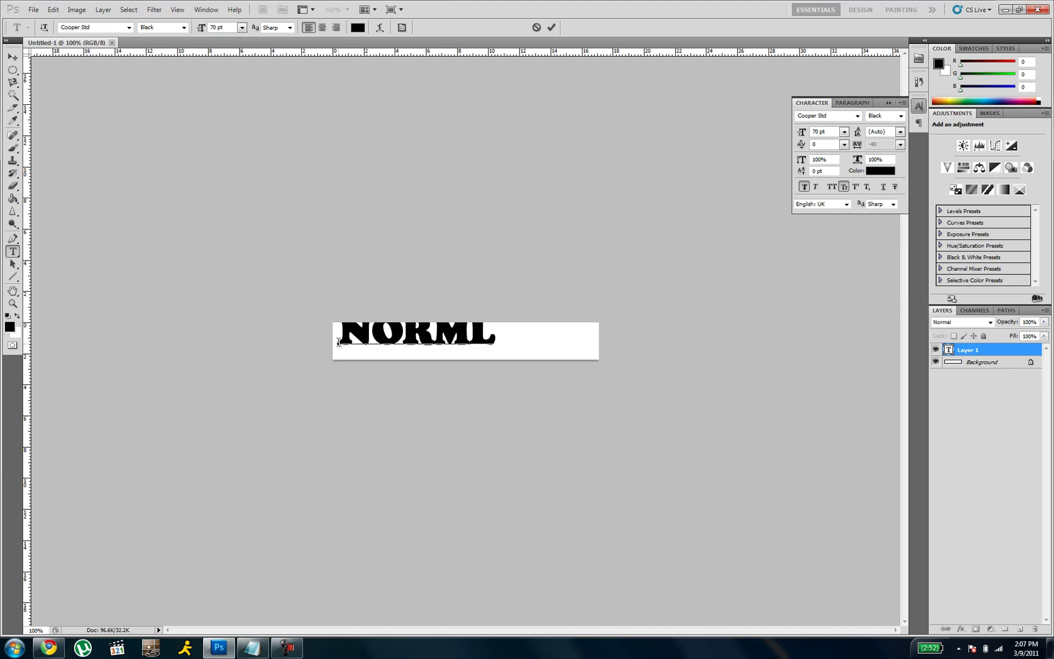
{"action": "type", "text": ".ORG"}
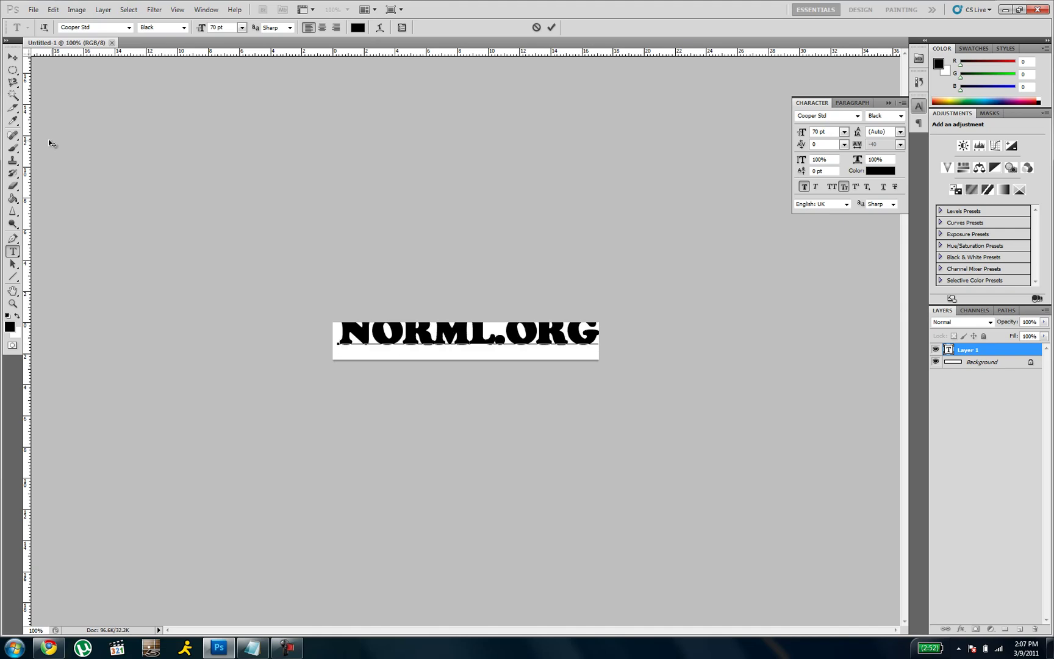
- Centre the NORML.ORG text vertically and horizontally on the whole canvas
{"action": "left_click", "coordinate": [12, 57]}
{"action": "key", "text": "ctrl+a"}
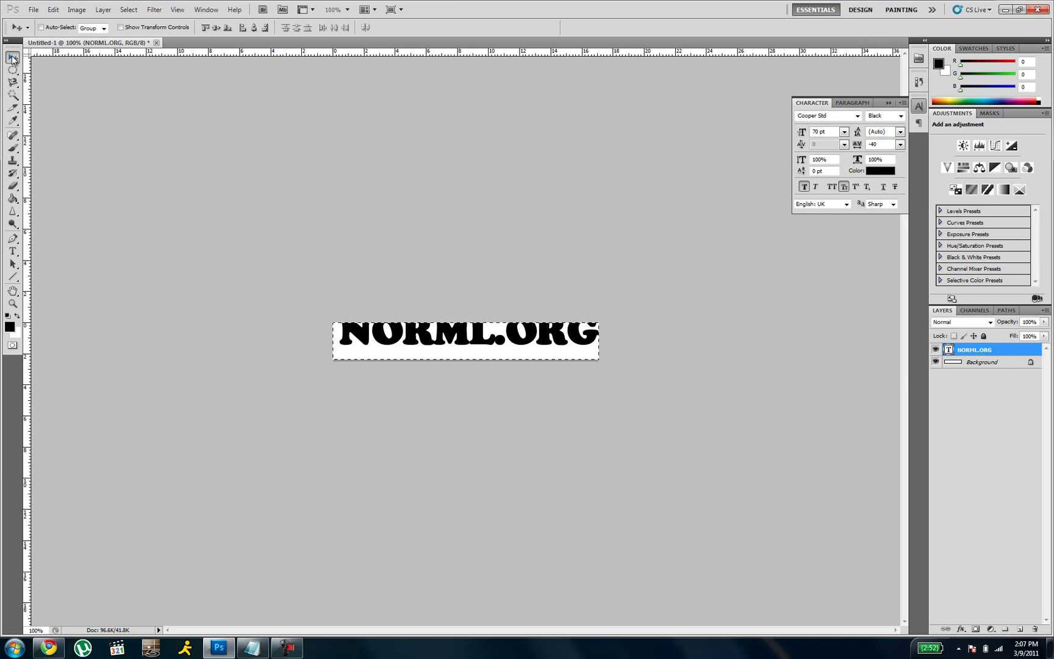
{"action": "left_click", "coordinate": [217, 28]}
{"action": "left_click", "coordinate": [253, 29]}
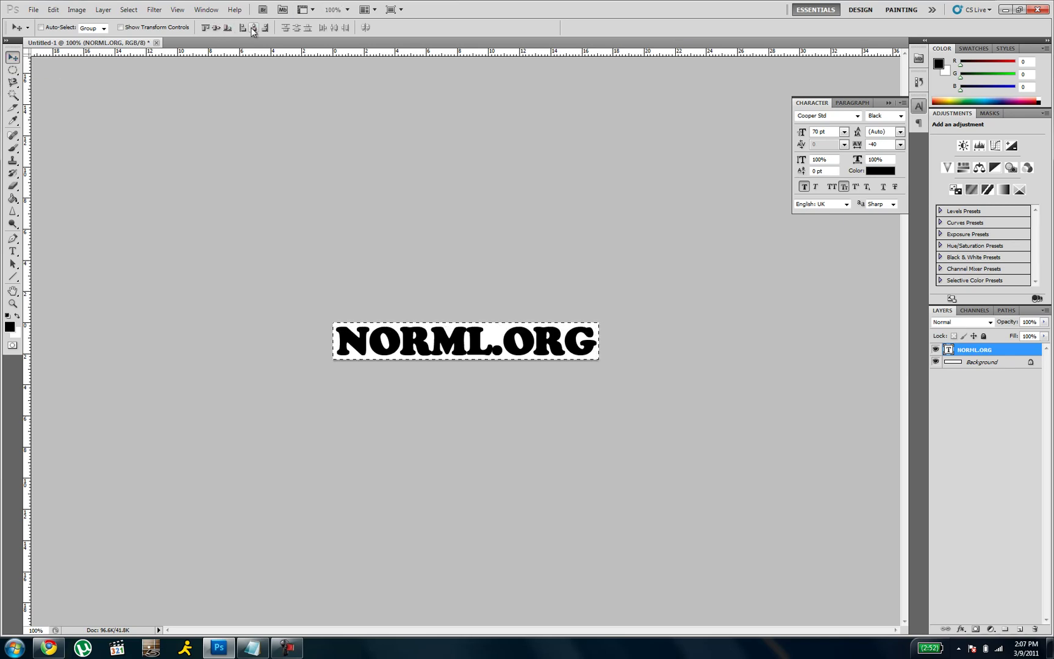
{"action": "key", "text": "ctrl+d"}
- Give the NORML.ORG layer a thin bright green (0cff00) Stroke effect via Blending Options
{"action": "right_click", "coordinate": [962, 350]}
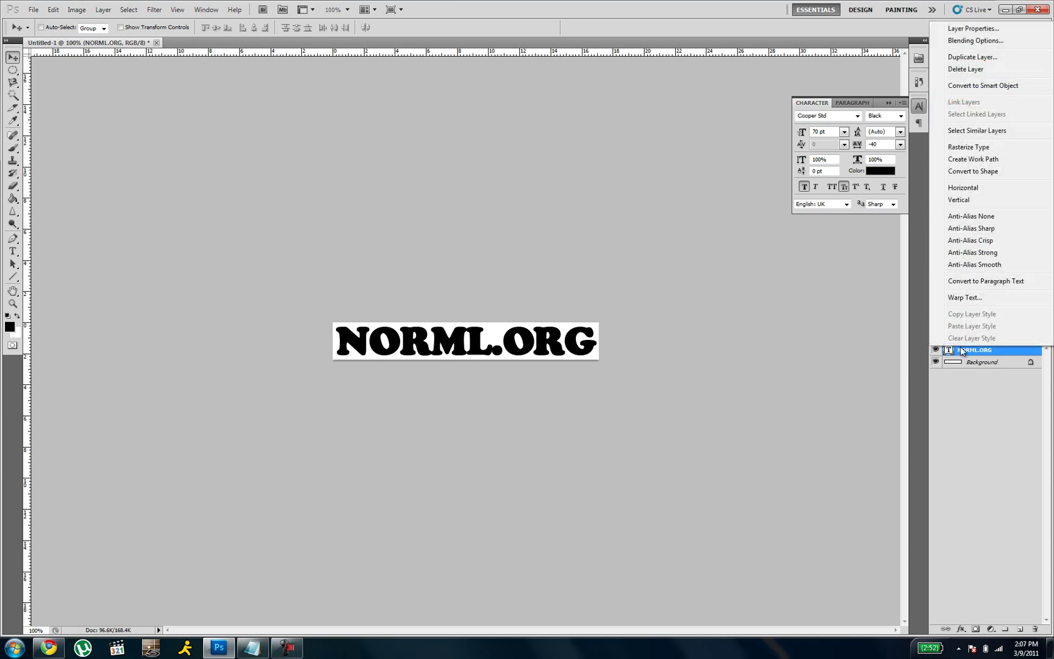
{"action": "left_click", "coordinate": [975, 40]}
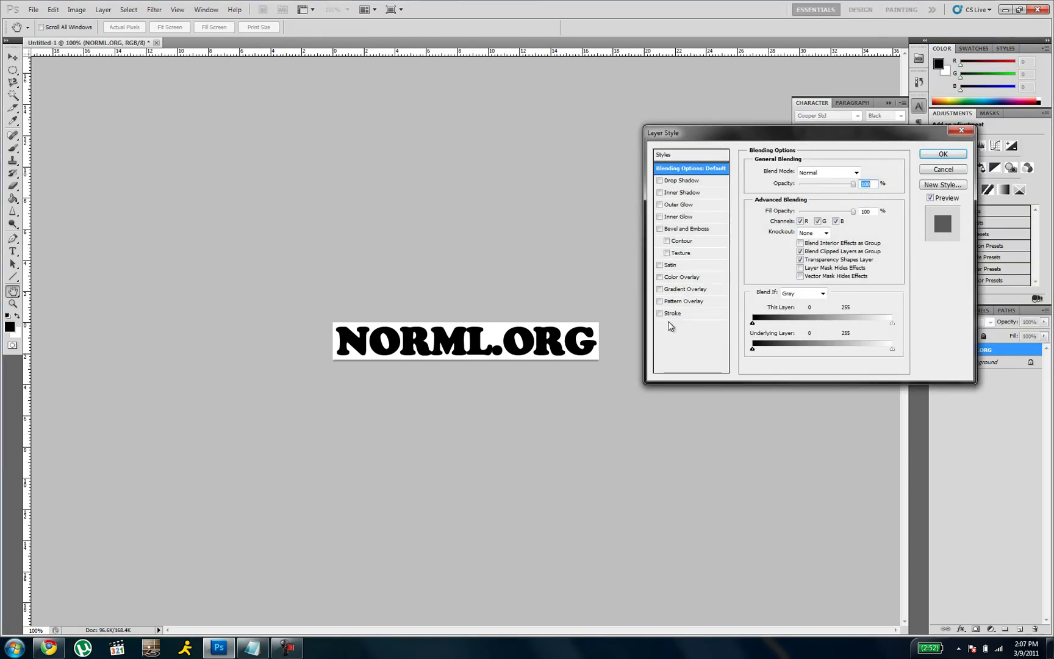
{"action": "left_click", "coordinate": [672, 313]}
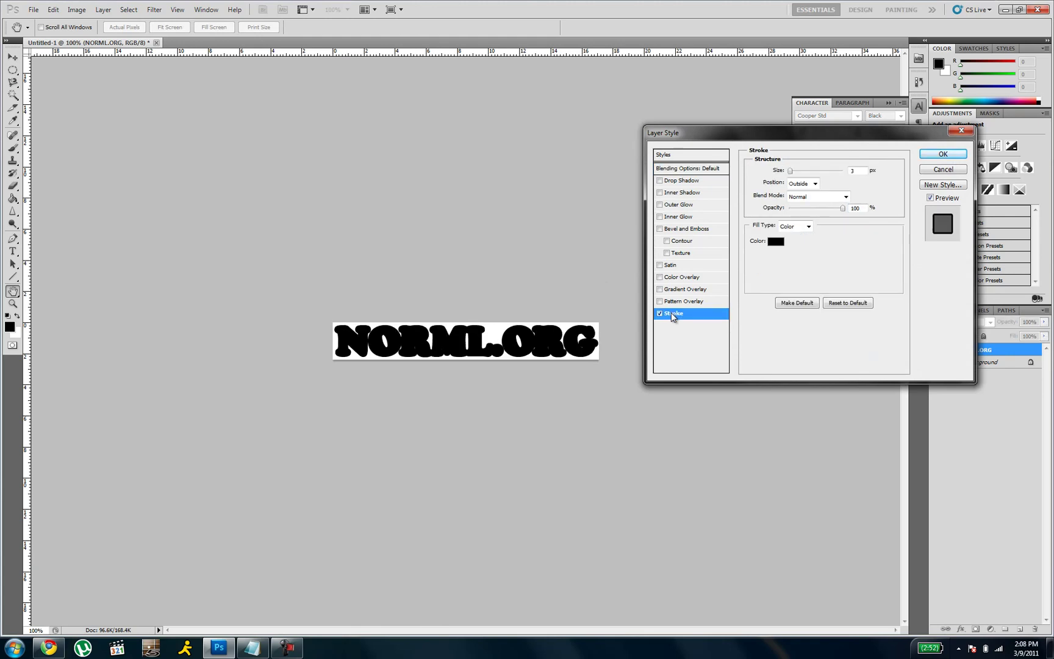
{"action": "left_click", "coordinate": [776, 242]}
{"action": "left_click", "coordinate": [538, 269]}
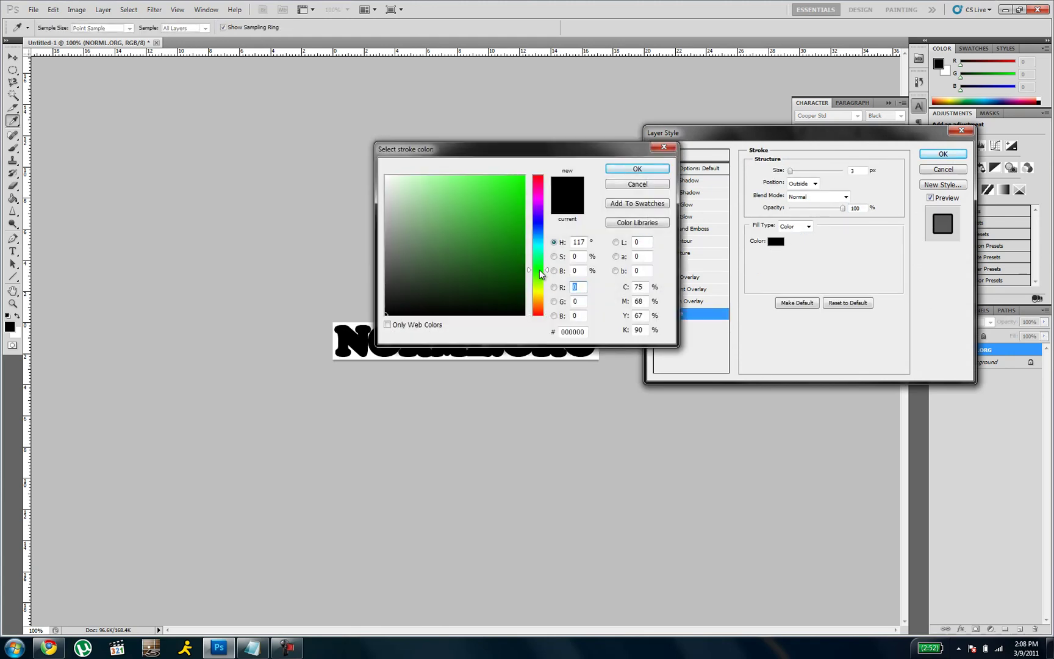
{"action": "left_click", "coordinate": [495, 250]}
{"action": "left_click_drag", "start_coordinate": [495, 250], "coordinate": [600, 159]}
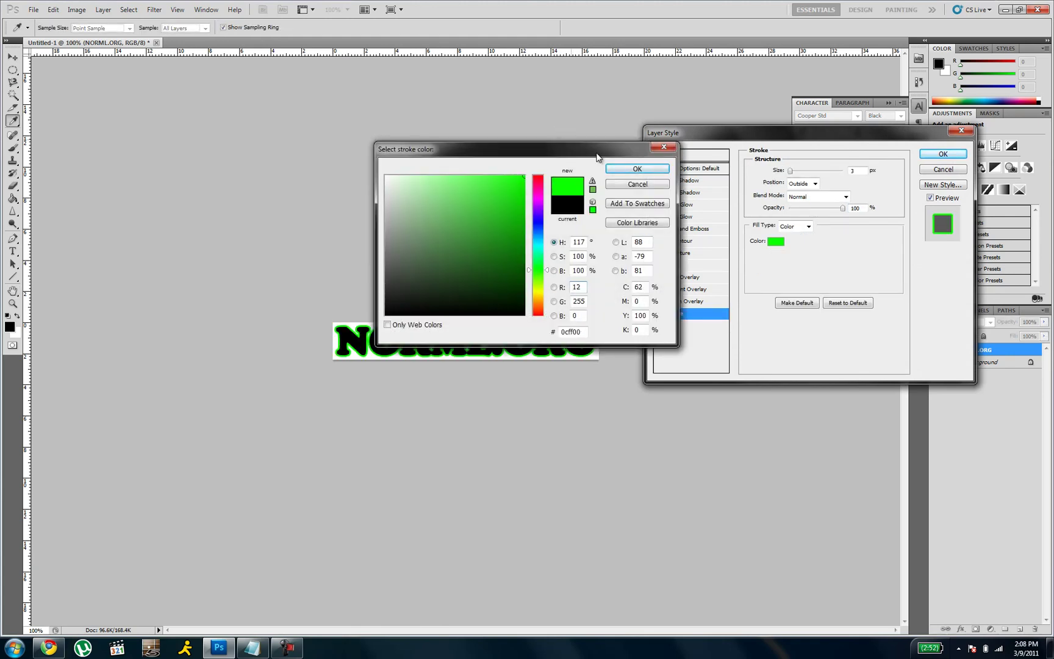
{"action": "left_click", "coordinate": [637, 169]}
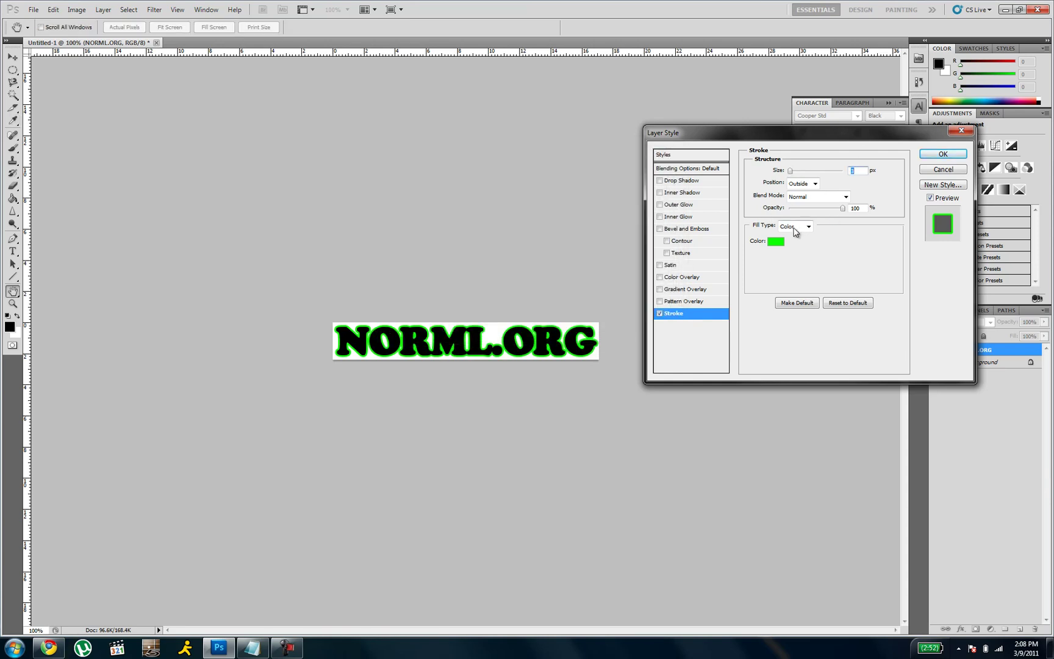
{"action": "left_click", "coordinate": [792, 175]}
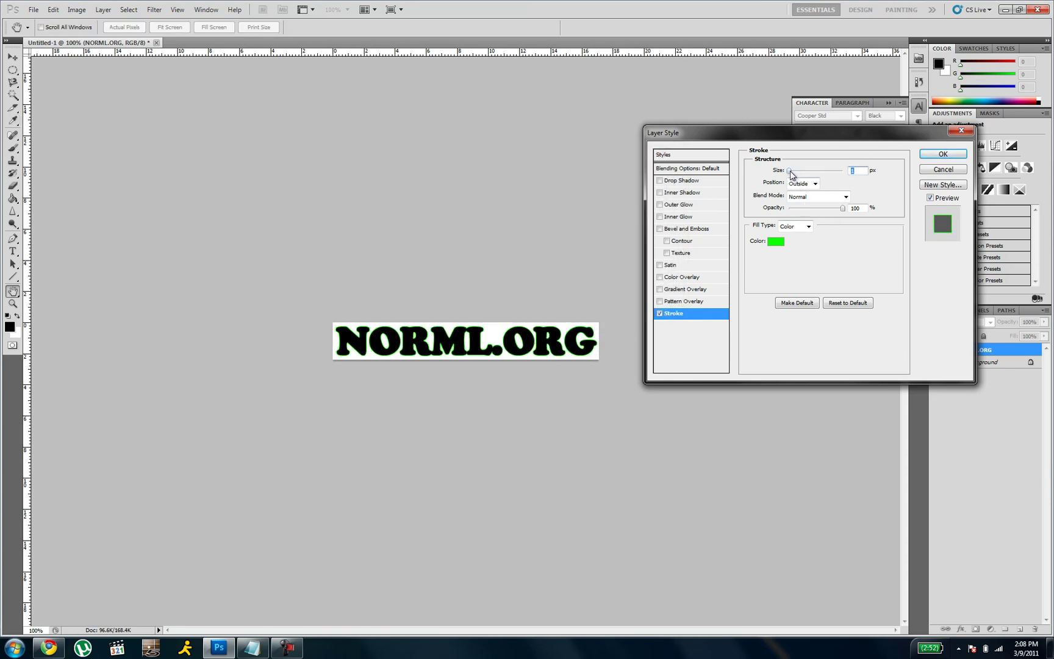
{"action": "left_click", "coordinate": [956, 155]}
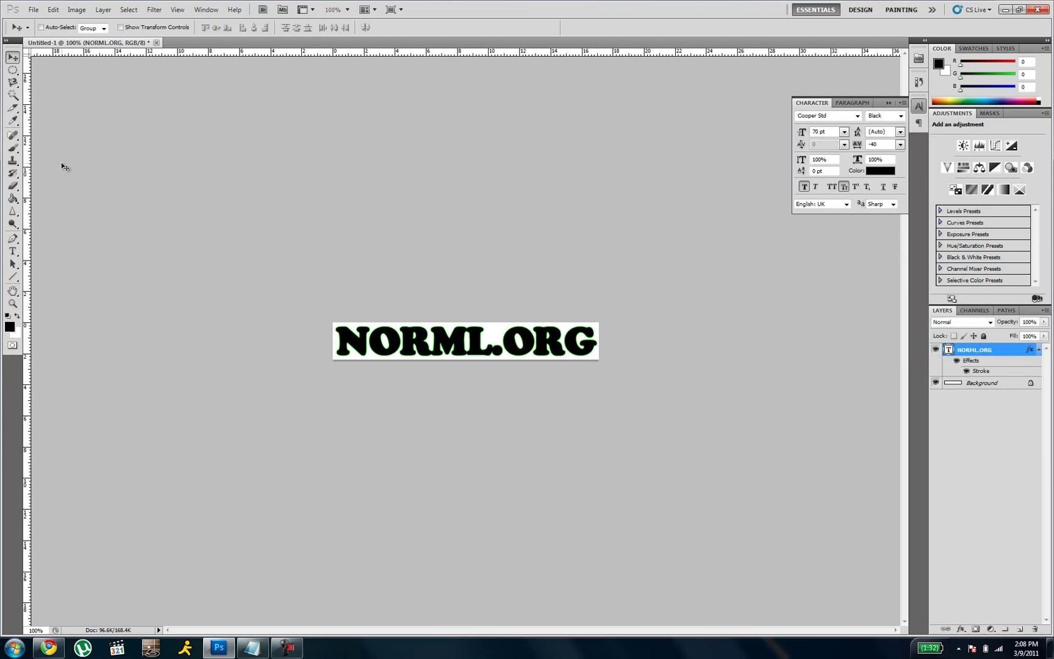
- Switch to the Slice tool from the crop and slice tool group
{"action": "left_click", "coordinate": [14, 109]}
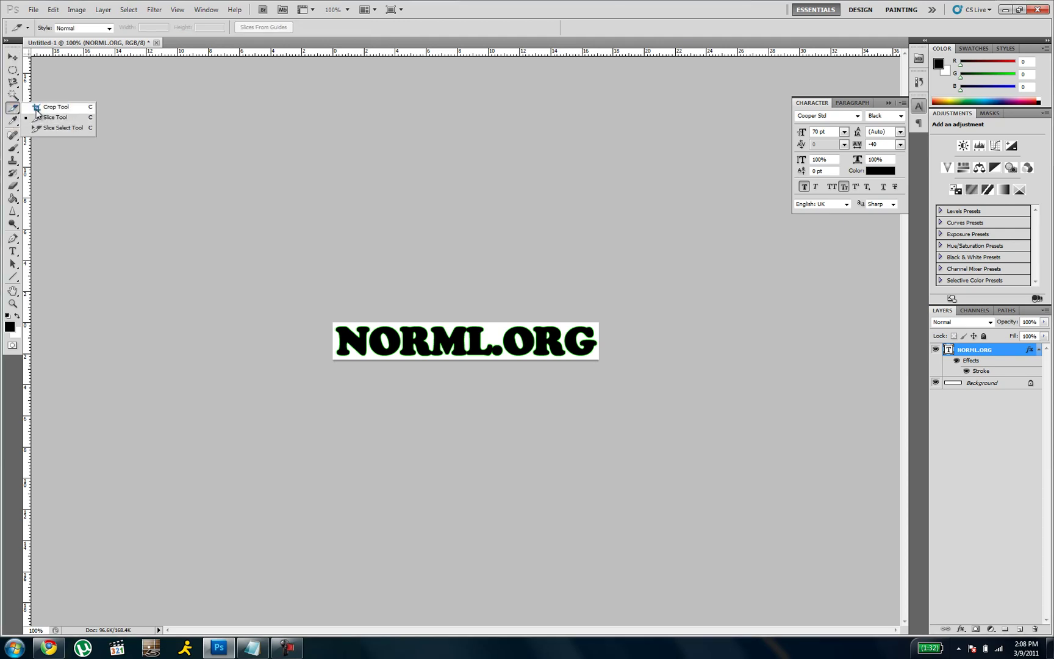
{"action": "left_click", "coordinate": [54, 107]}
{"action": "left_click", "coordinate": [14, 109]}
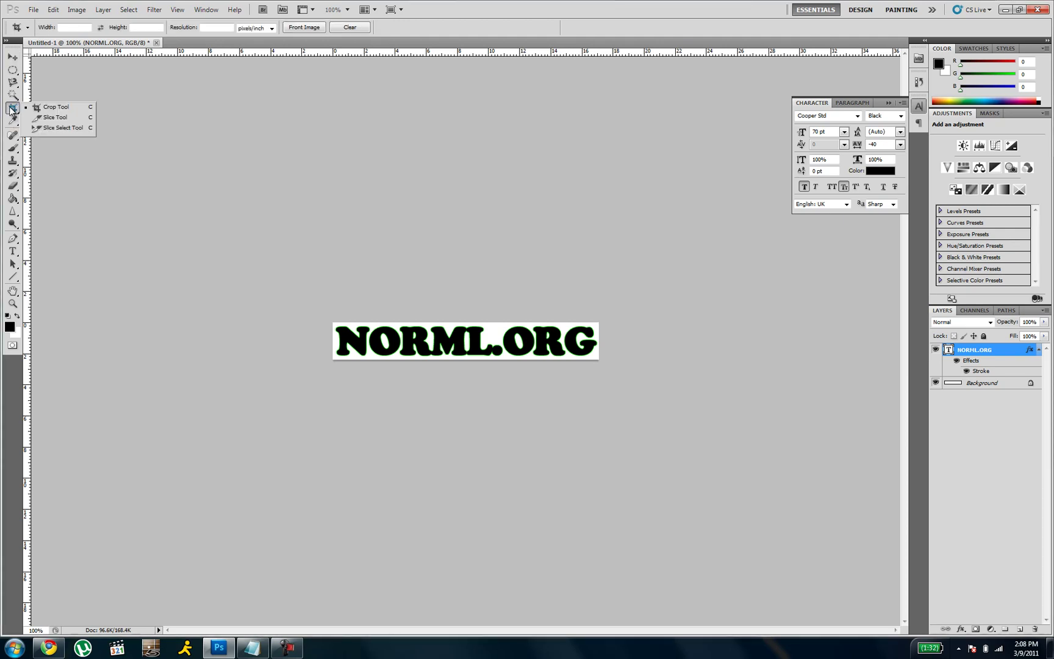
{"action": "left_click", "coordinate": [44, 119]}
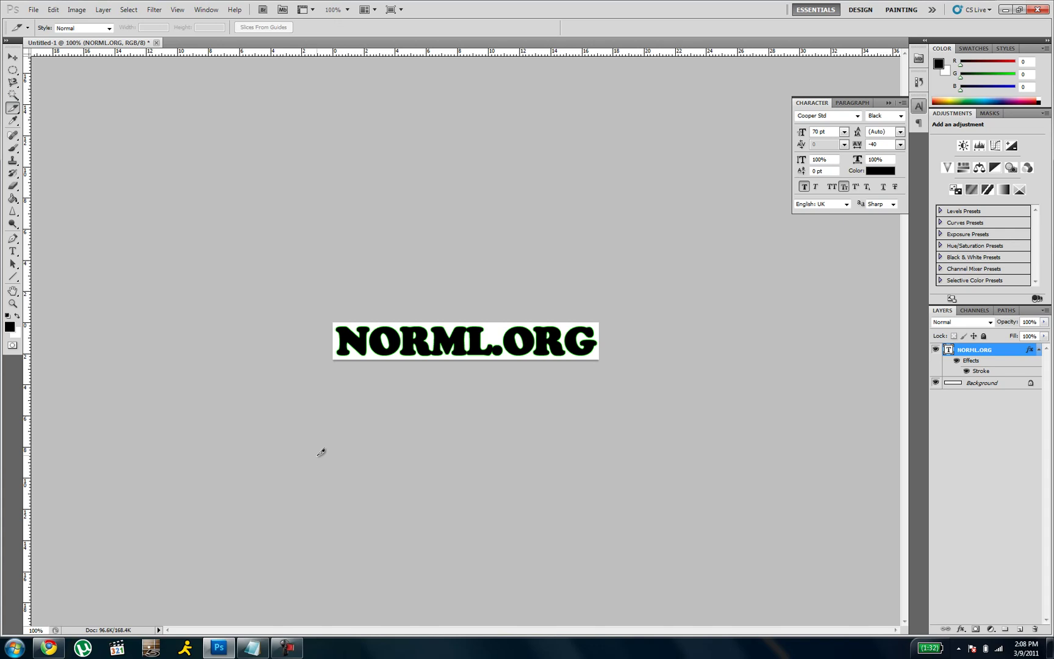
- Add vertical guides at 97 px and 194 px with New Guide
{"action": "left_click", "coordinate": [183, 6]}
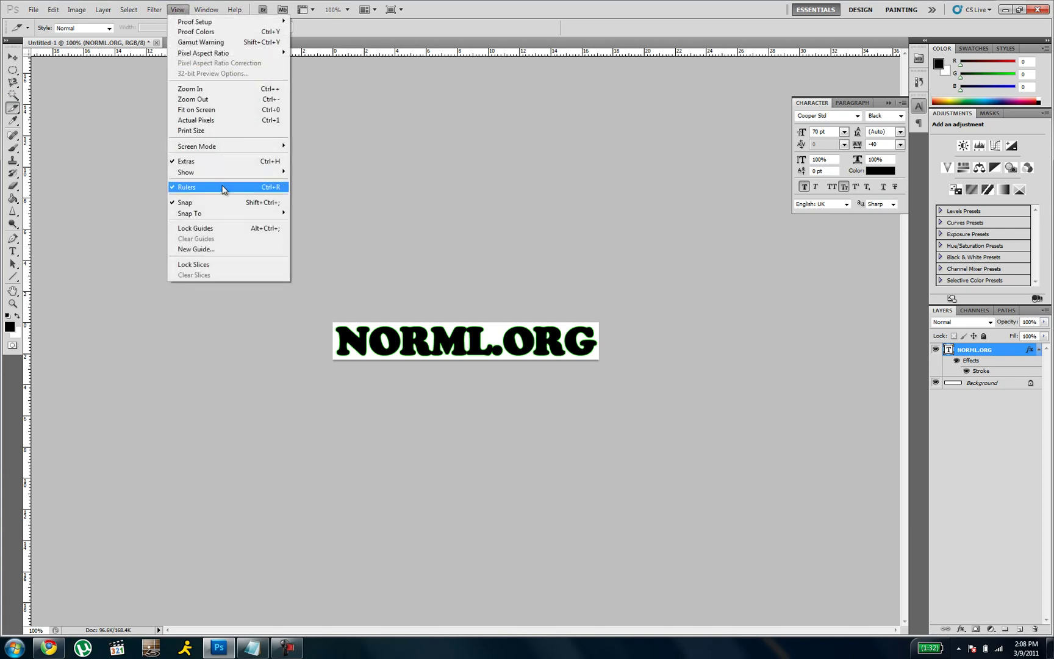
{"action": "left_click", "coordinate": [230, 250]}
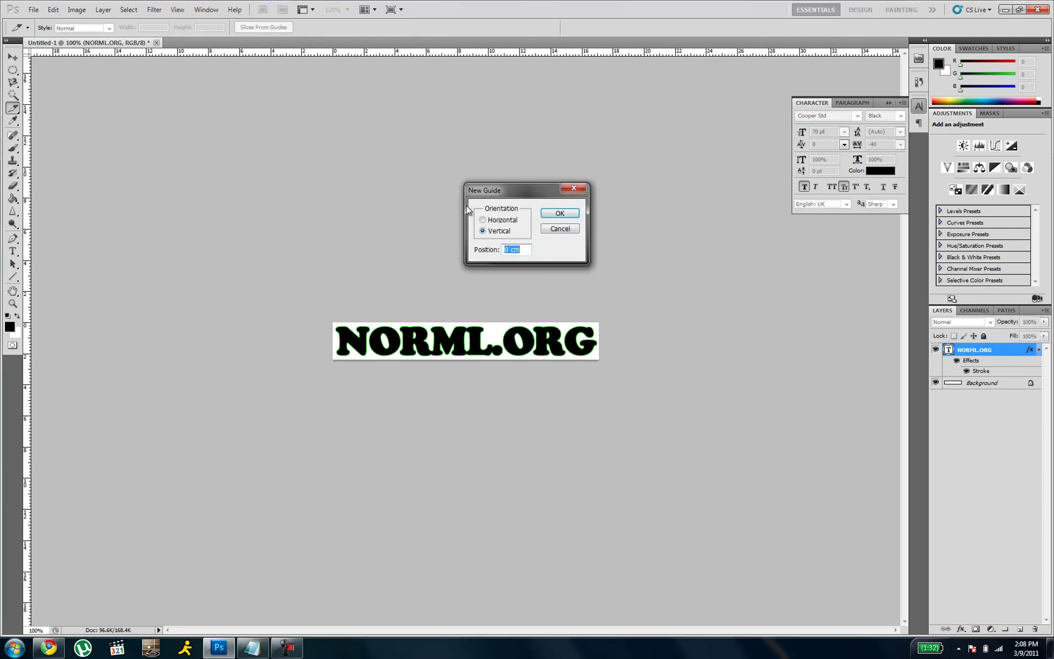
{"action": "type", "text": "97"}
{"action": "left_click", "coordinate": [559, 214]}
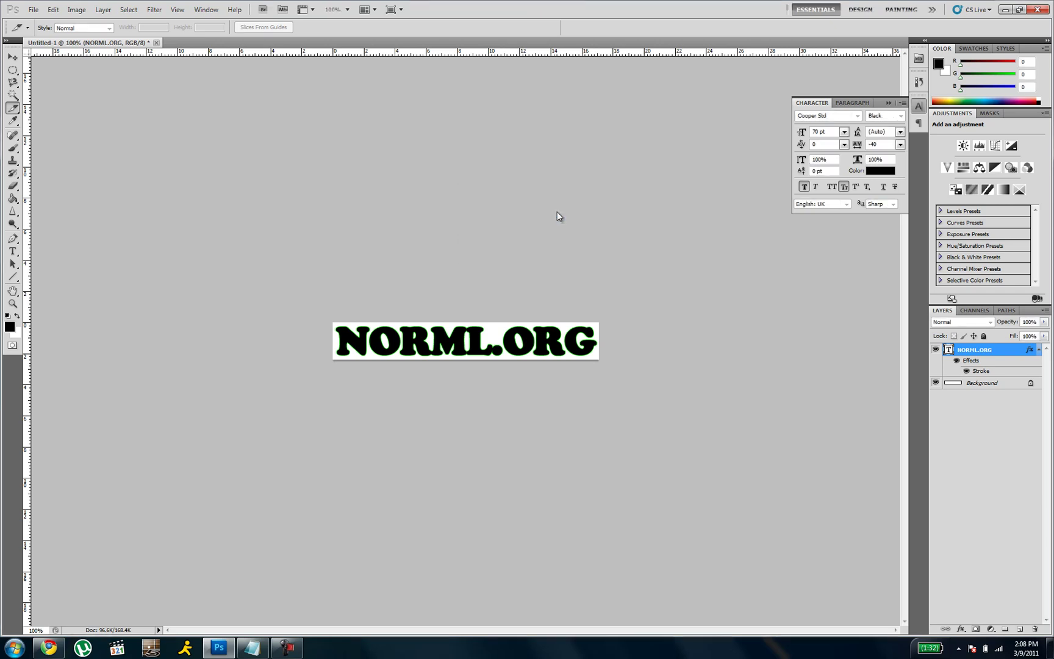
{"action": "left_click", "coordinate": [256, 648]}
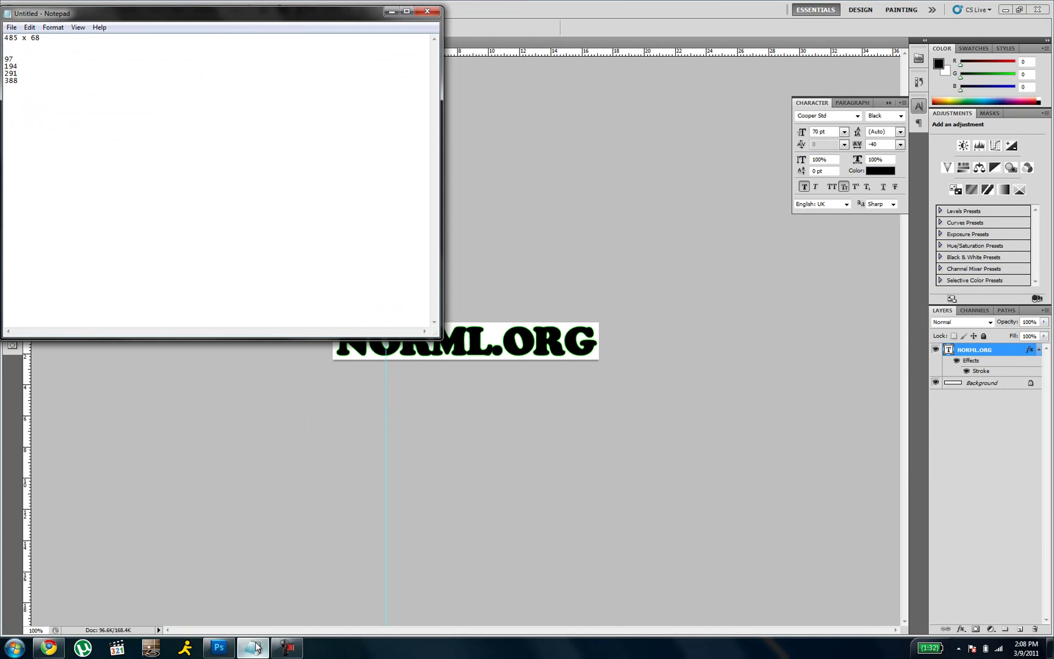
{"action": "left_click", "coordinate": [256, 648]}
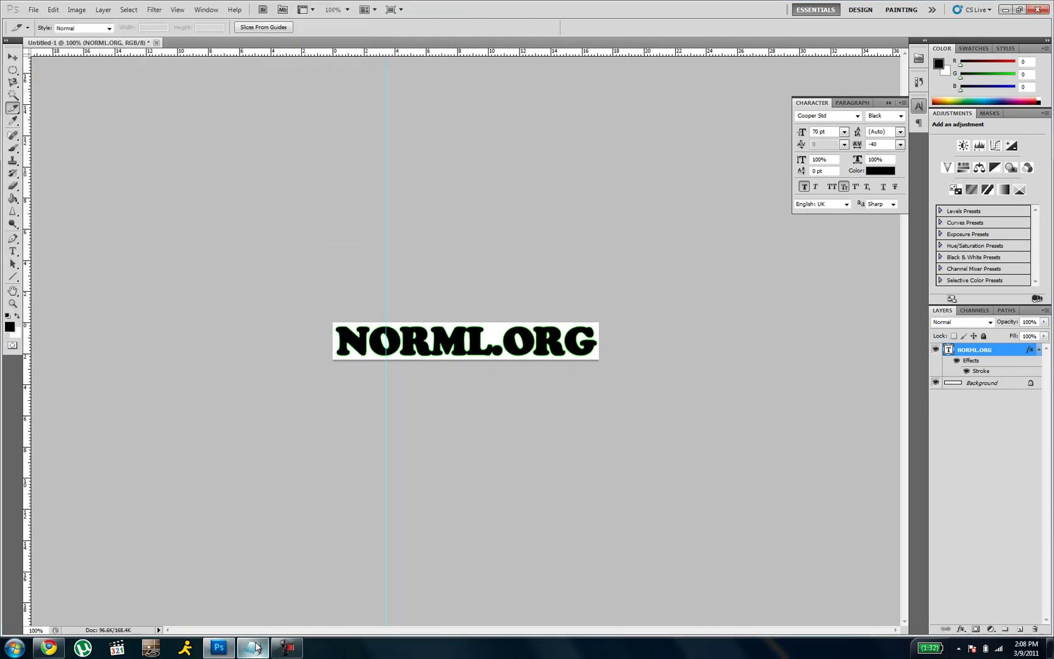
{"action": "left_click", "coordinate": [177, 10]}
{"action": "left_click", "coordinate": [264, 250]}
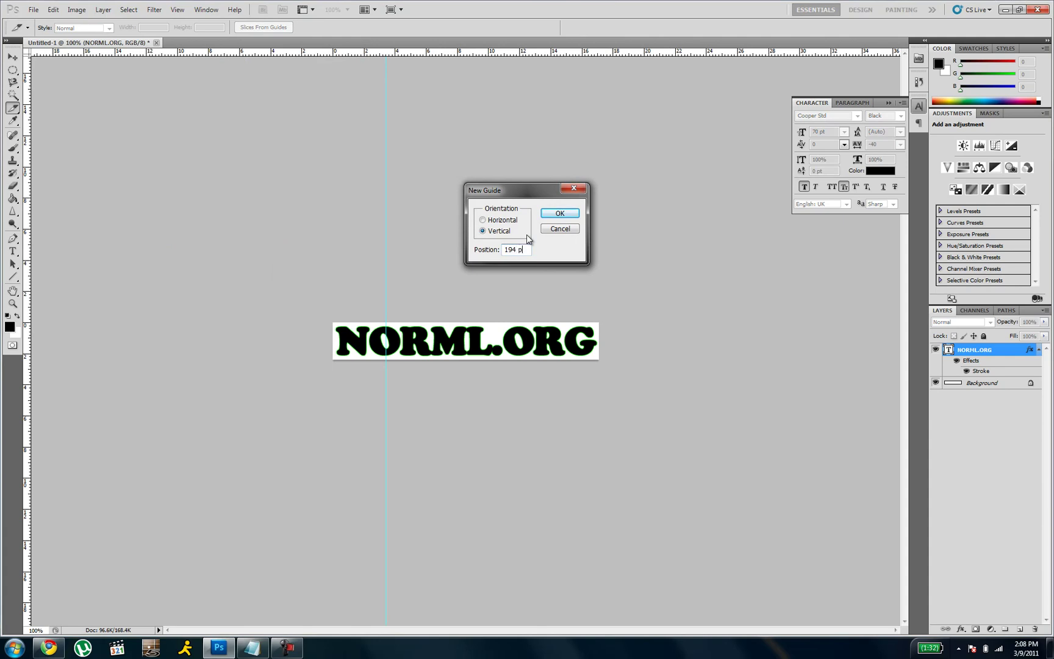
{"action": "type", "text": "194 p"}
{"action": "left_click", "coordinate": [560, 213]}
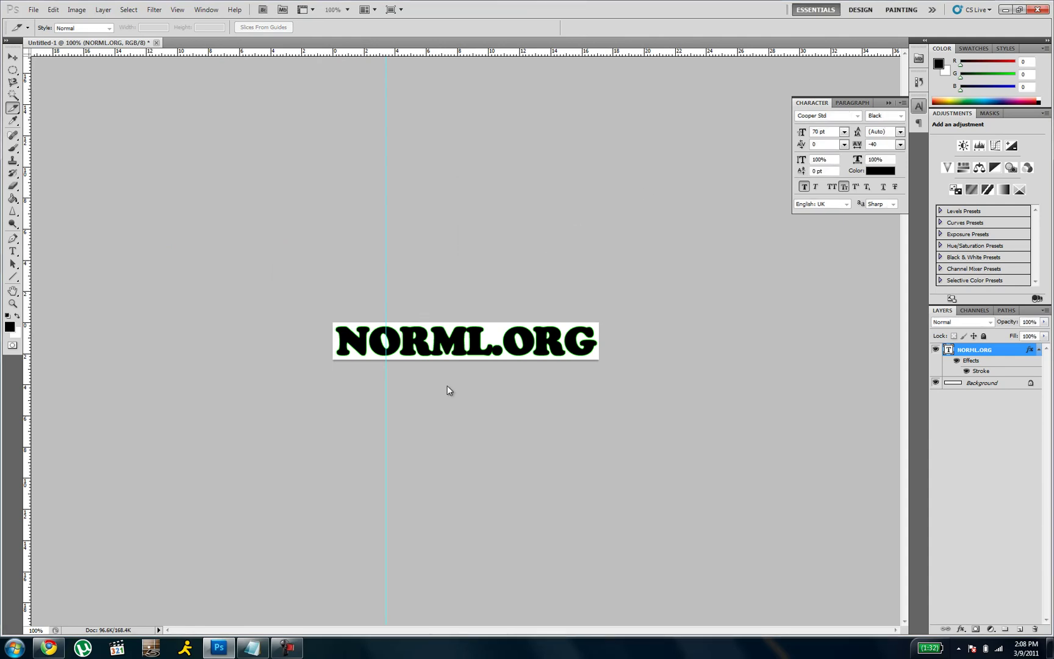
- Add vertical guides at 291 px and 388 px with New Guide
{"action": "left_click", "coordinate": [252, 648]}
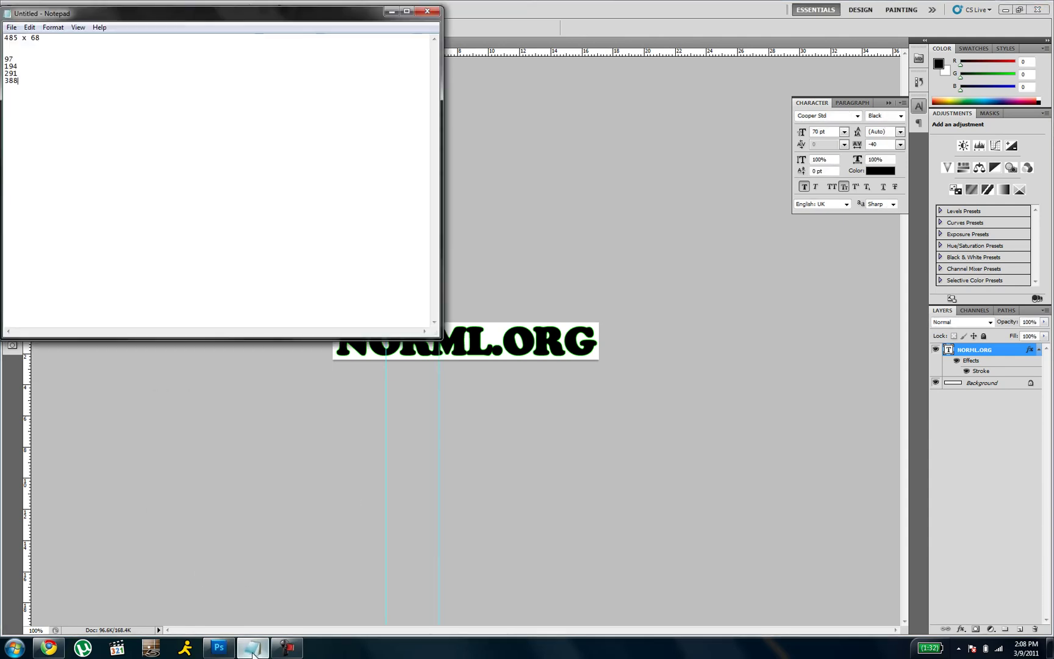
{"action": "left_click", "coordinate": [253, 649]}
{"action": "left_click", "coordinate": [177, 9]}
{"action": "left_click", "coordinate": [233, 249]}
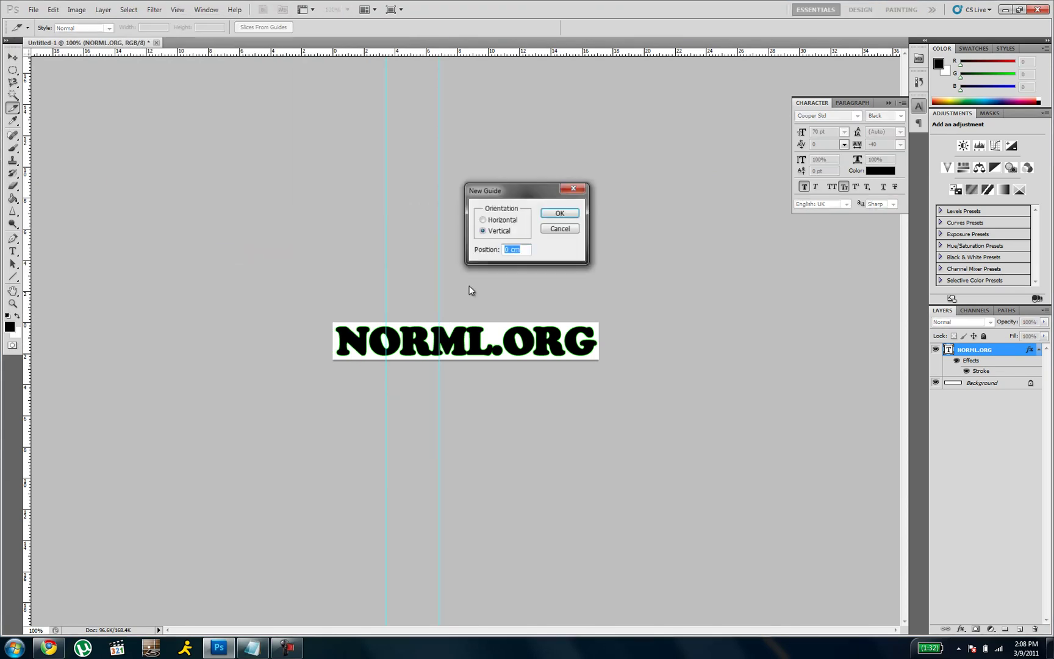
{"action": "type", "text": "291"}
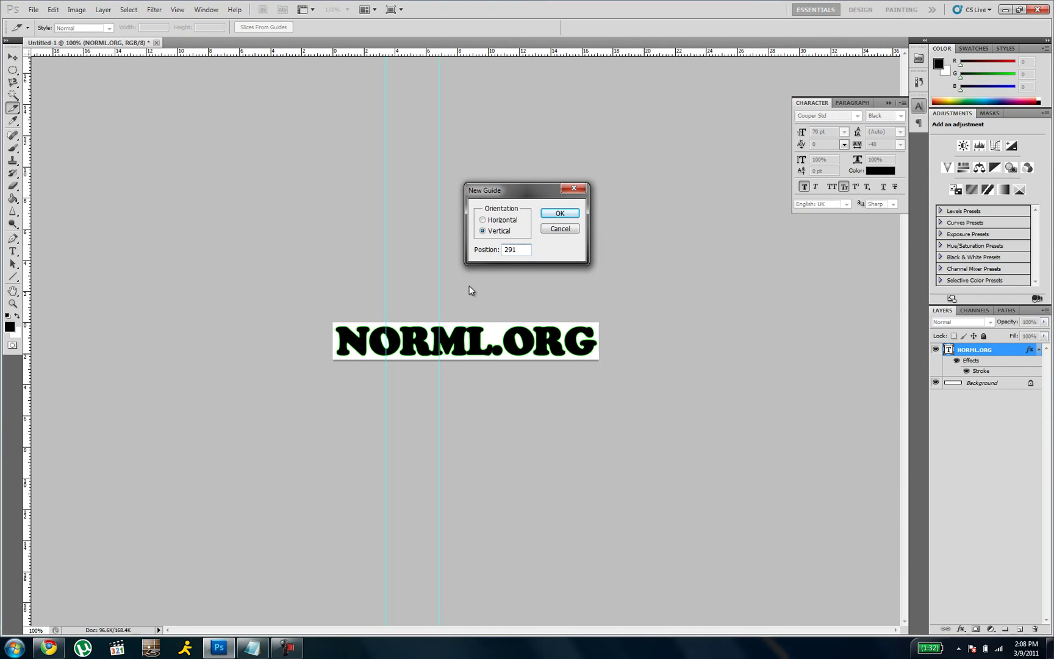
{"action": "left_click", "coordinate": [558, 212]}
{"action": "left_click", "coordinate": [177, 9]}
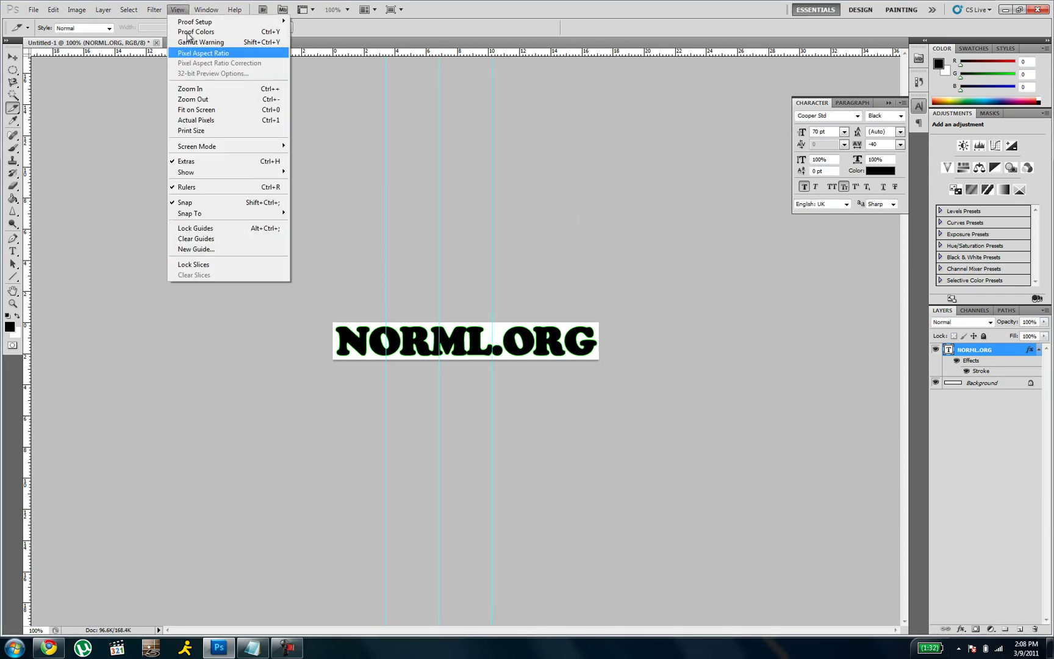
{"action": "left_click", "coordinate": [257, 249]}
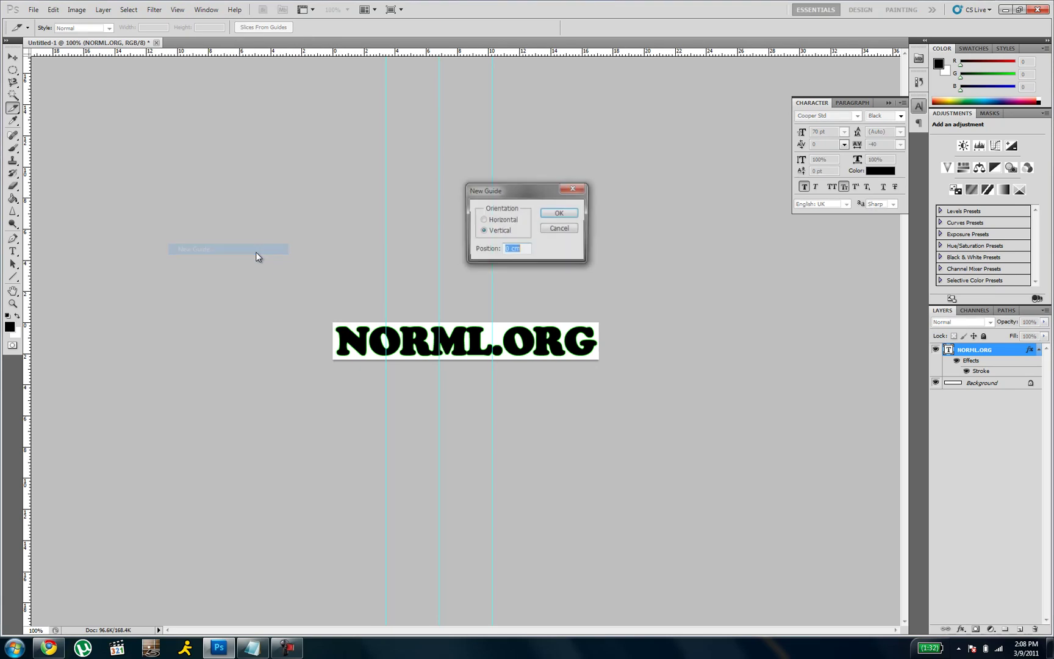
{"action": "left_click", "coordinate": [247, 650]}
{"action": "left_click", "coordinate": [247, 649]}
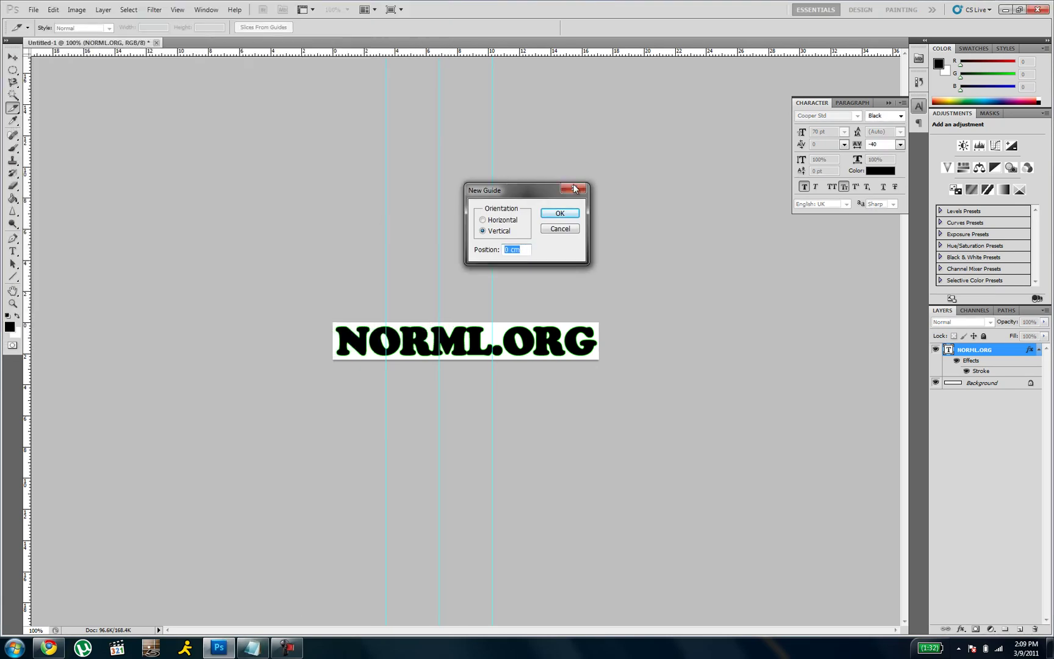
{"action": "type", "text": "388 px"}
{"action": "left_click", "coordinate": [559, 212]}
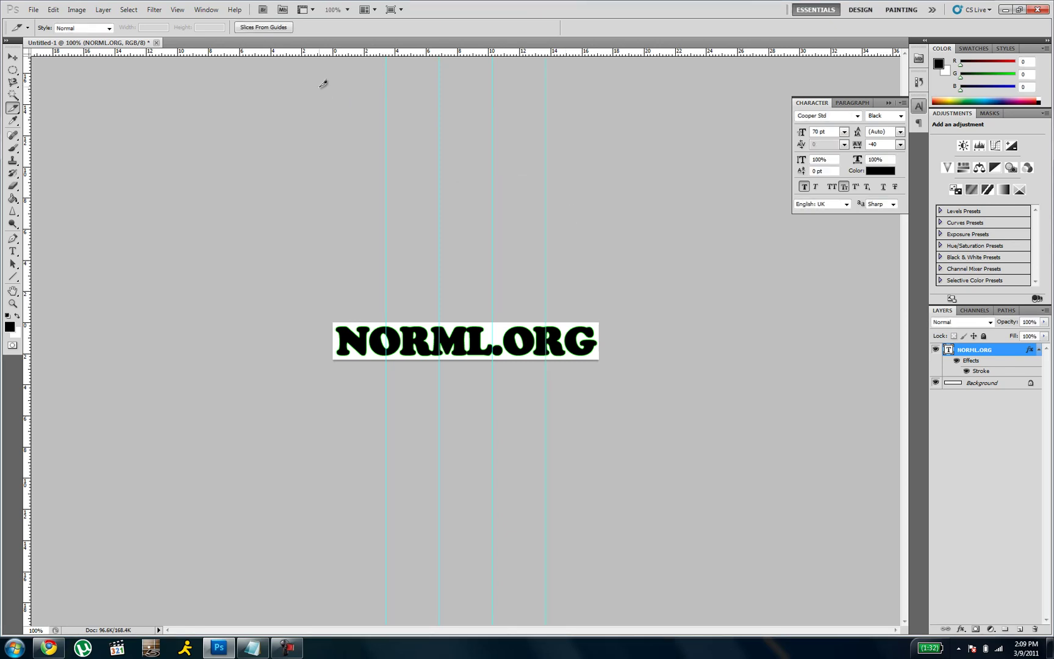
- Create slices from the guides, then Save for Web & Devices with the GIF preset
{"action": "left_click", "coordinate": [260, 29]}
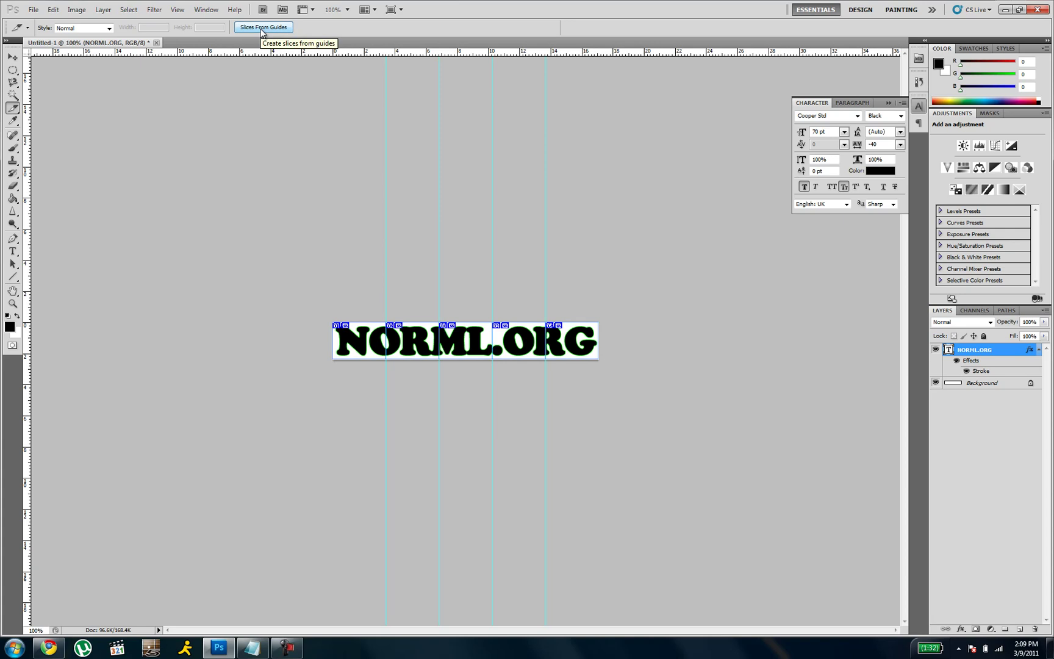
{"action": "left_click", "coordinate": [34, 10]}
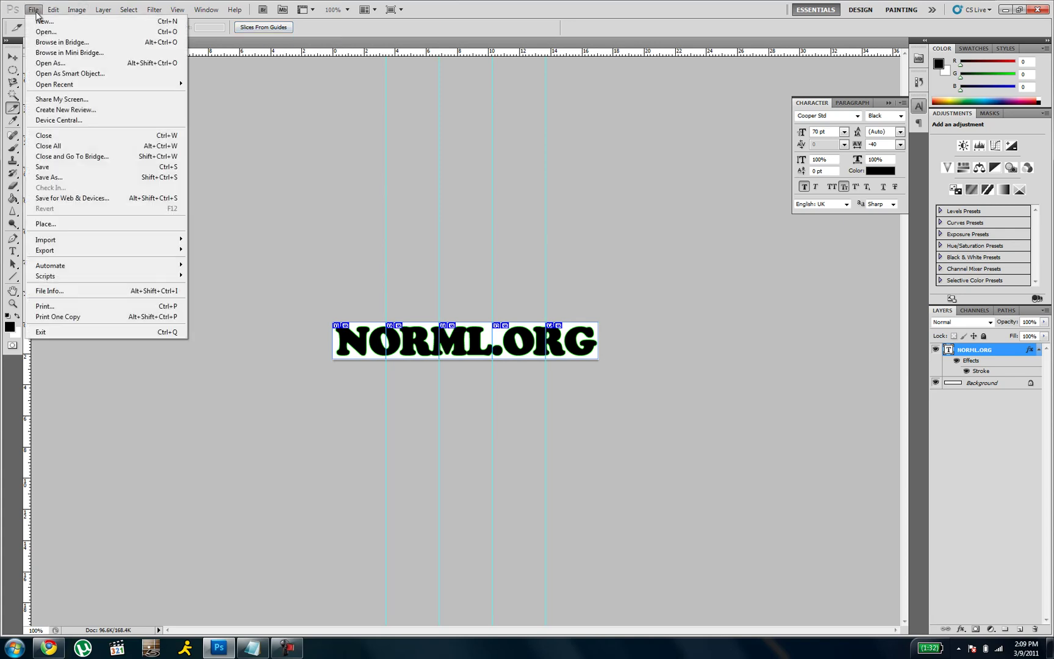
{"action": "left_click", "coordinate": [113, 196]}
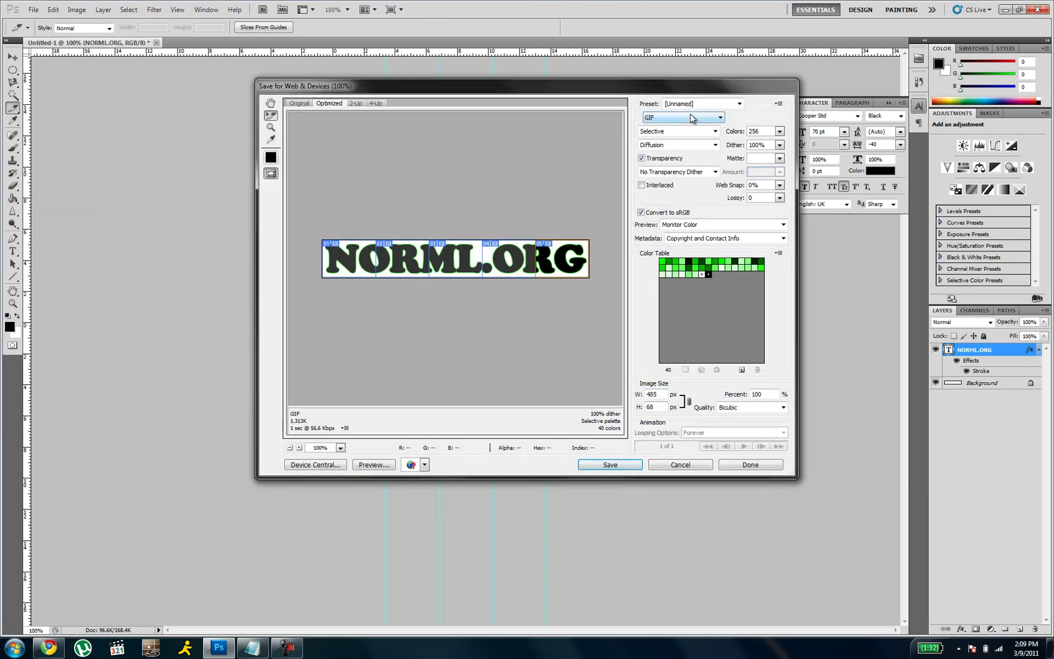
{"action": "left_click", "coordinate": [602, 470]}
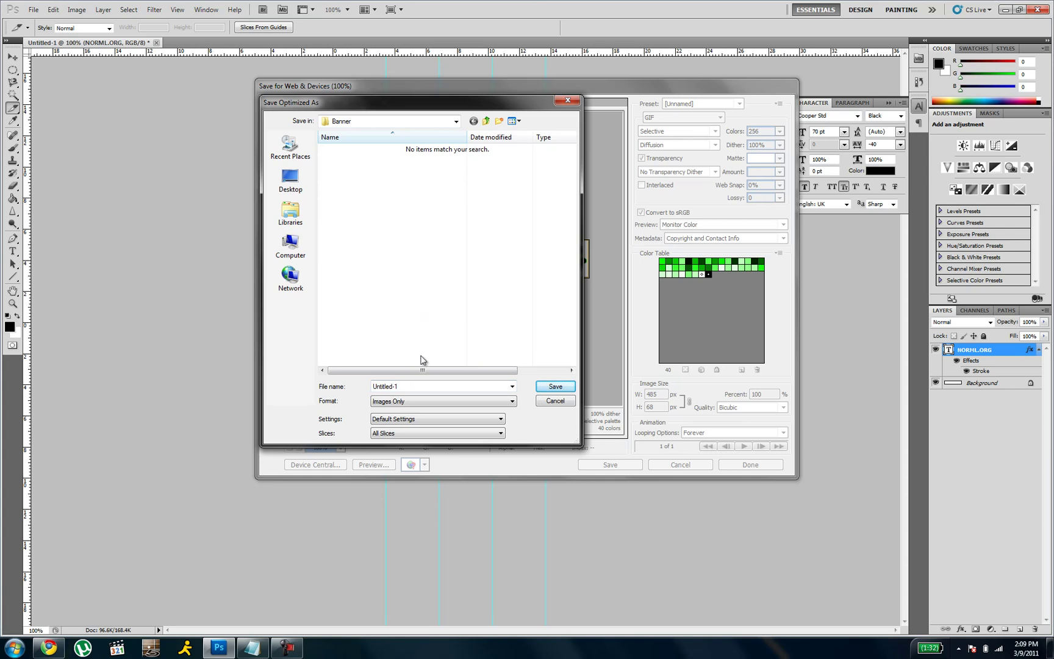
- Save all slices as Images Only, named Test, into the Banner folder
{"action": "double_click", "coordinate": [415, 385]}
{"action": "left_click_drag", "start_coordinate": [415, 386], "coordinate": [316, 387]}
{"action": "type", "text": "Test"}
{"action": "left_click", "coordinate": [390, 406]}
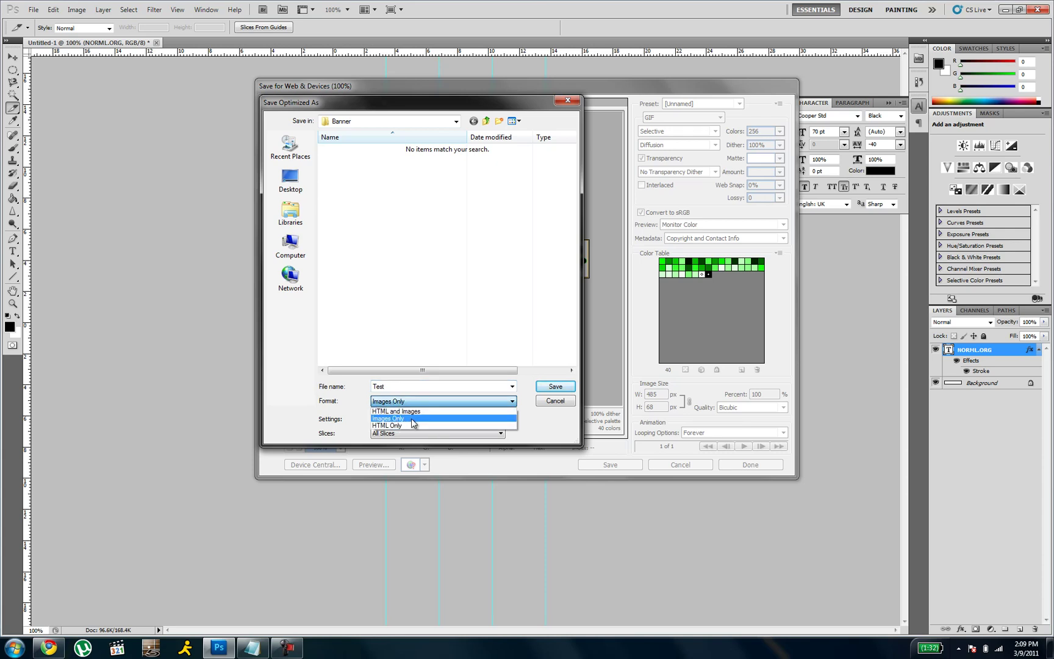
{"action": "left_click", "coordinate": [413, 420]}
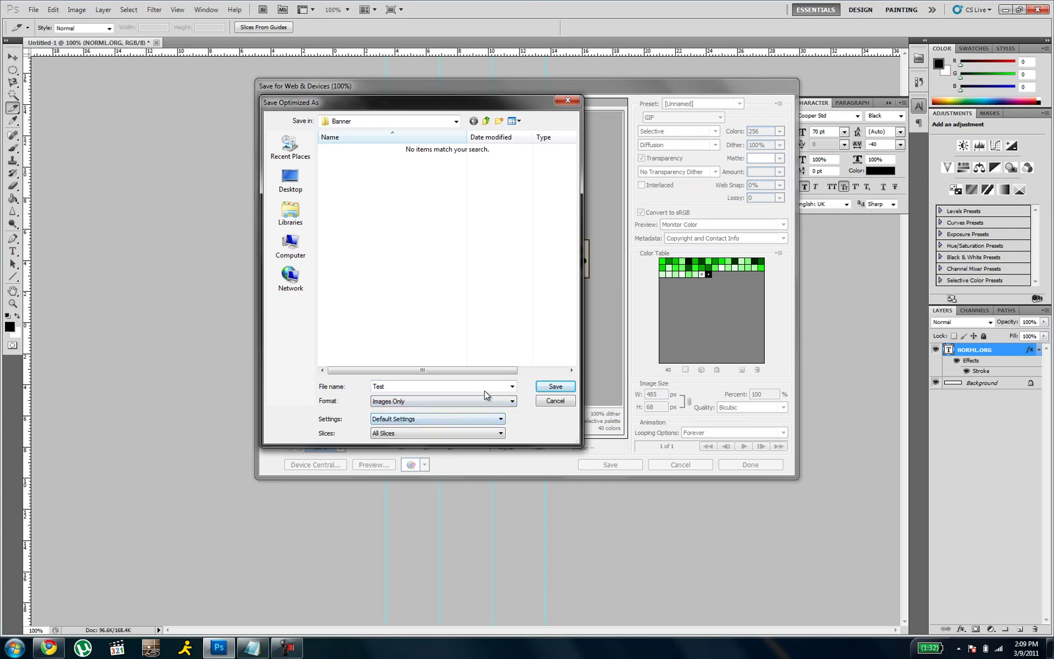
{"action": "left_click", "coordinate": [549, 386]}
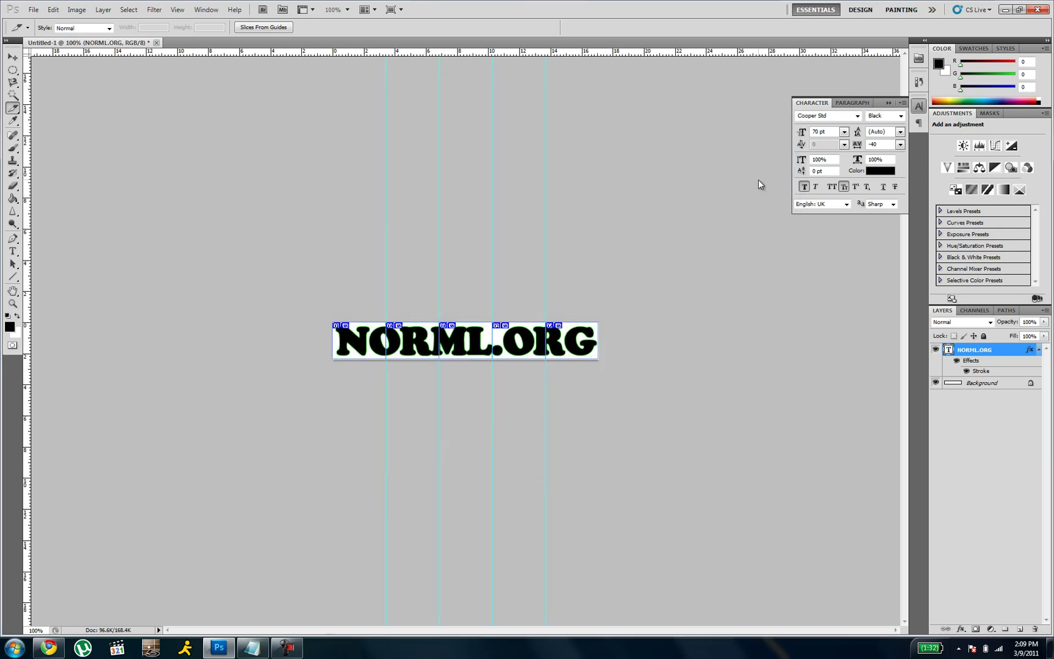
- Minimize Photoshop and open the Banner\images folder from the desktop
{"action": "left_click", "coordinate": [1003, 10]}
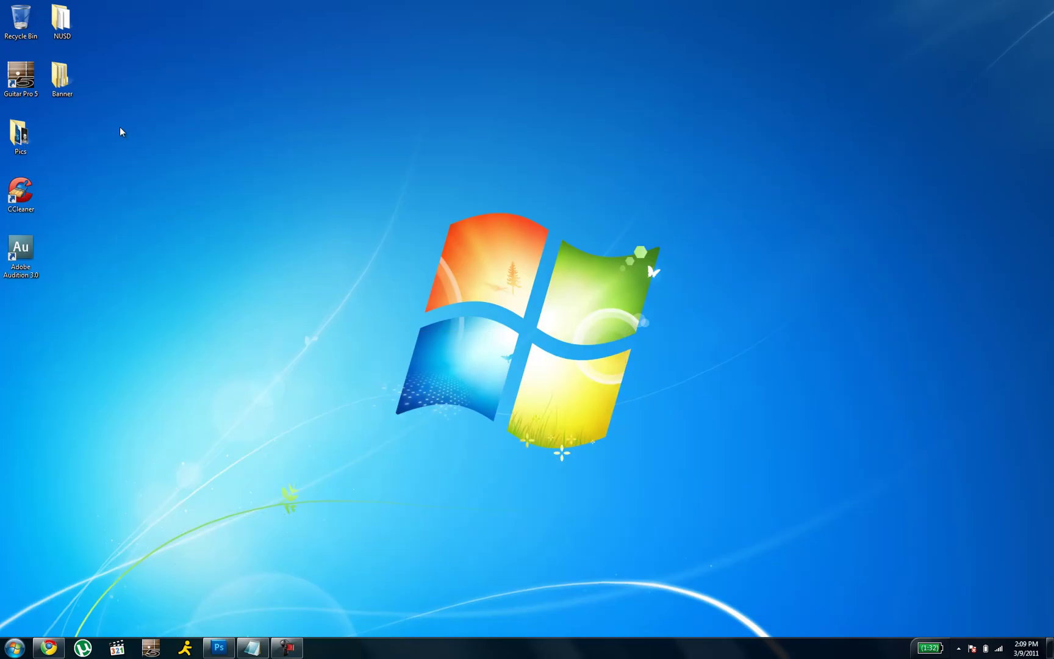
{"action": "double_click", "coordinate": [61, 77]}
{"action": "left_click", "coordinate": [385, 194]}
{"action": "double_click", "coordinate": [386, 194]}
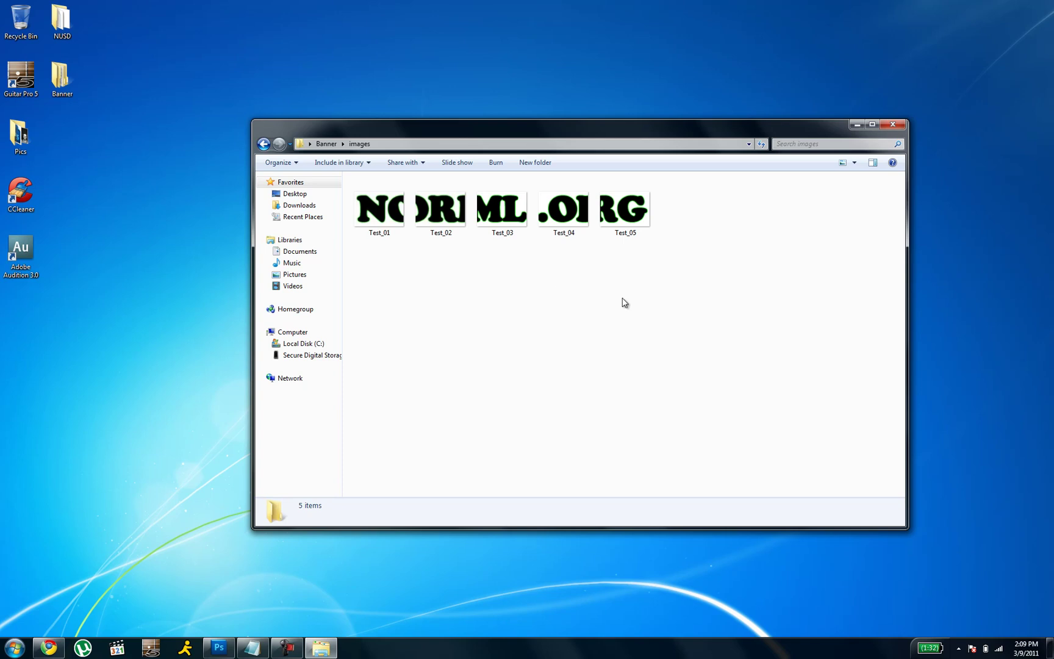
- Check the details of the Test_05 to Test_02 GIF slices, each 97 × 68 pixels
{"action": "left_click_drag", "start_coordinate": [669, 236], "coordinate": [657, 261]}
{"action": "left_click", "coordinate": [628, 213]}
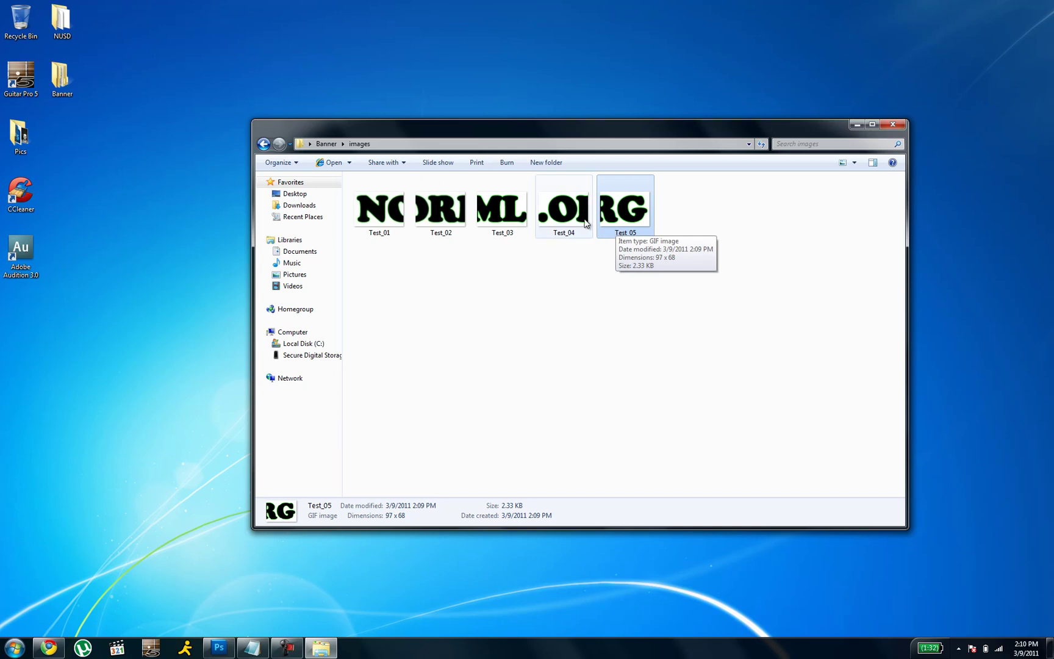
{"action": "left_click", "coordinate": [545, 211]}
{"action": "key", "text": "Left"}
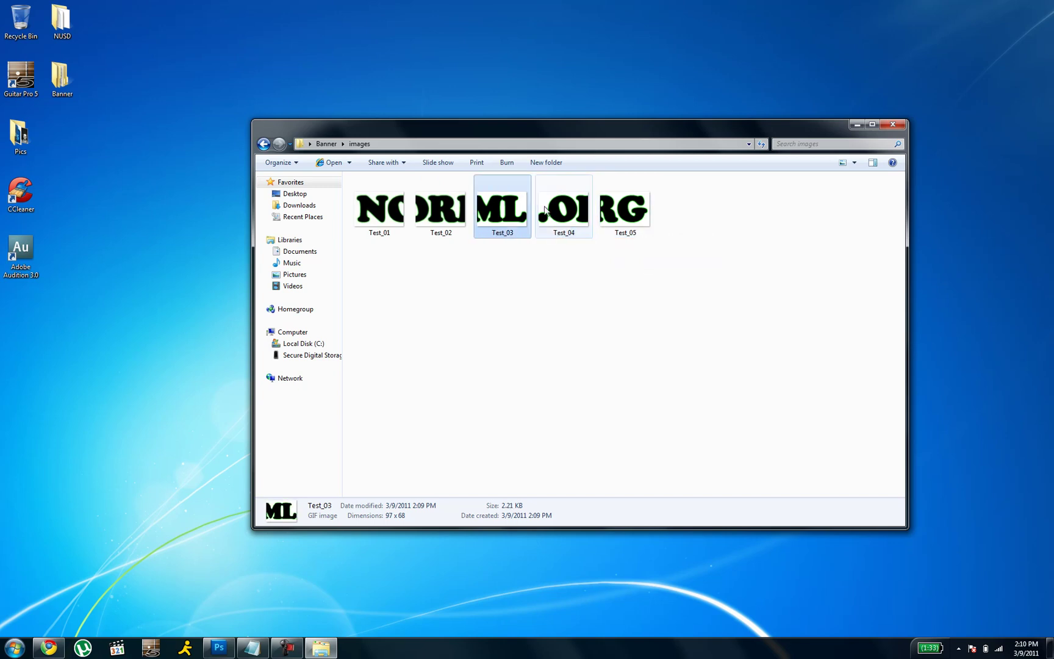
{"action": "key", "text": "Left"}
{"action": "key", "text": "Left"}
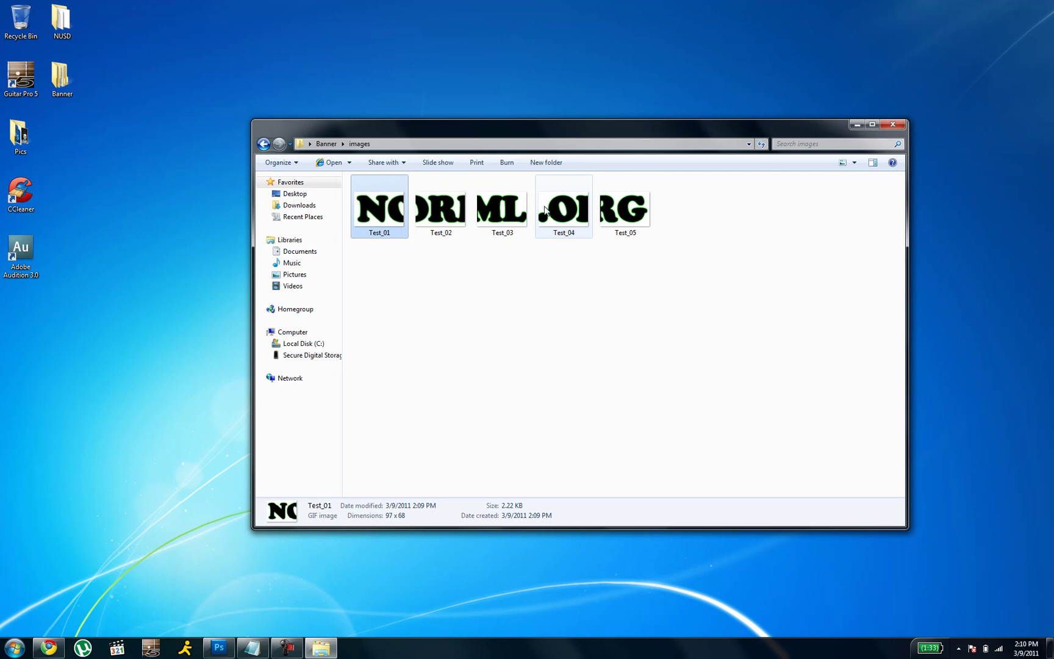